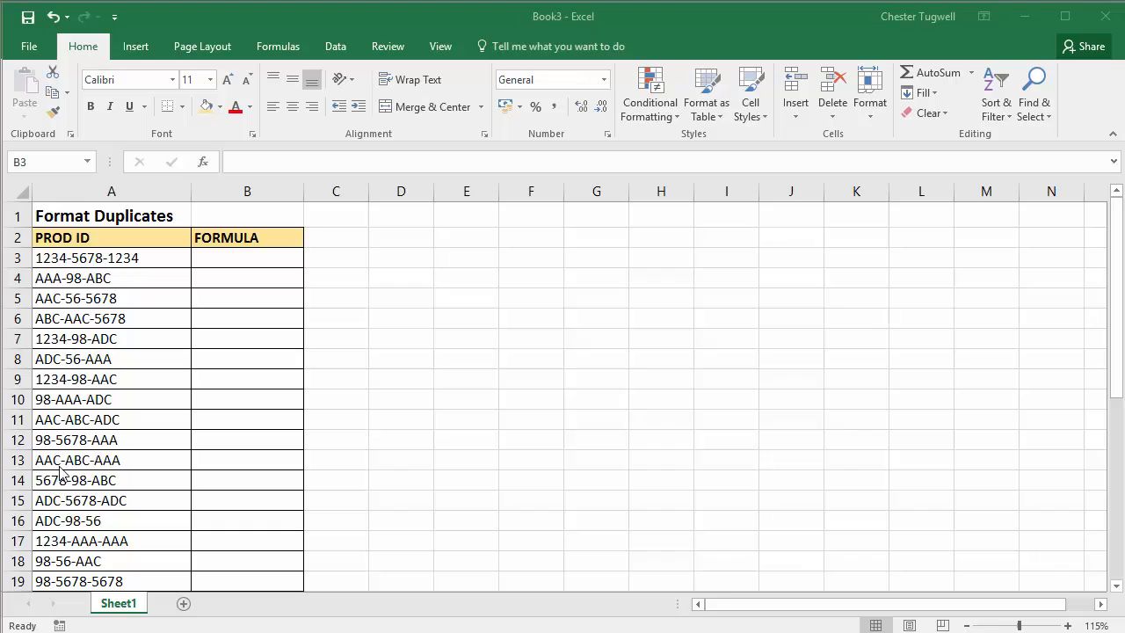
# Step: Highlight the duplicate product IDs in A3:A36 using Light Red Fill with Dark Red Text
pyautogui.scroll(-6, 63, 475)
pyautogui.scroll(3, 64, 475)
pyautogui.scroll(3, 64, 474)
pyautogui.click(130, 259)
pyautogui.moveTo(130, 258)
pyautogui.mouseDown()
pyautogui.moveTo(120, 281)
pyautogui.moveTo(120, 258)
pyautogui.mouseUp()
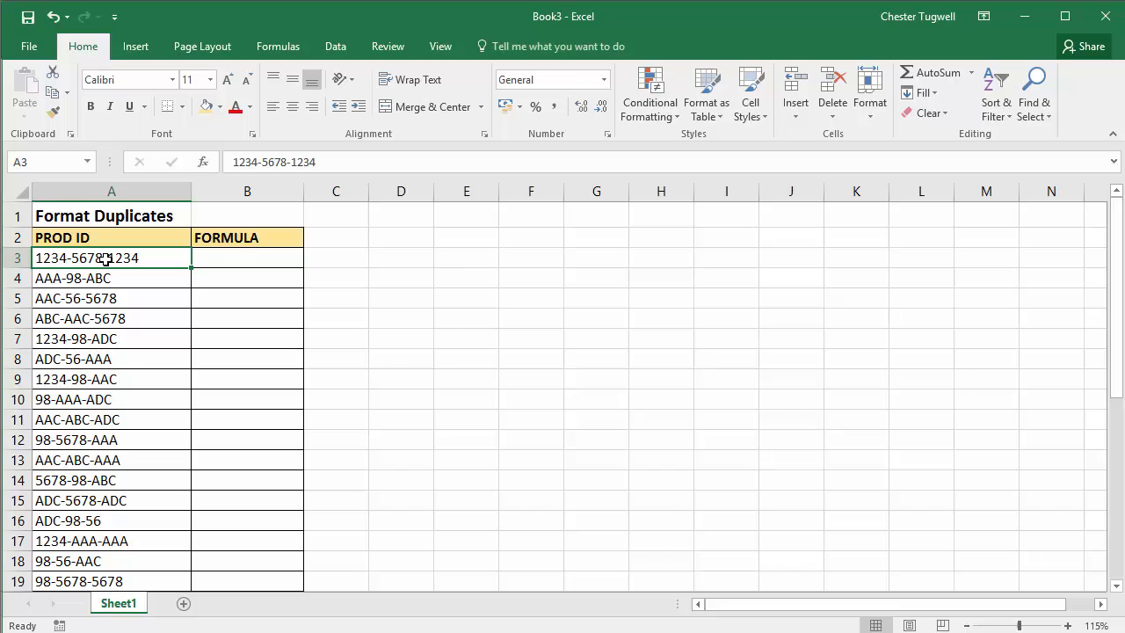
pyautogui.hotkey('ctrl', 'shift', 'Down')
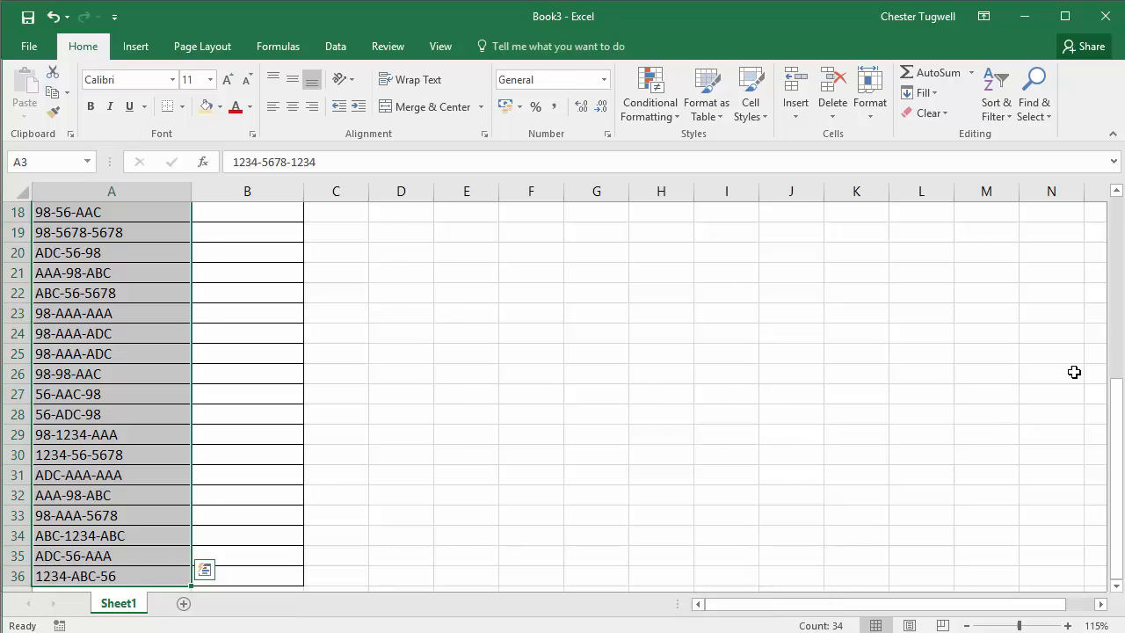
pyautogui.moveTo(1116, 391); pyautogui.dragTo(1116, 208)
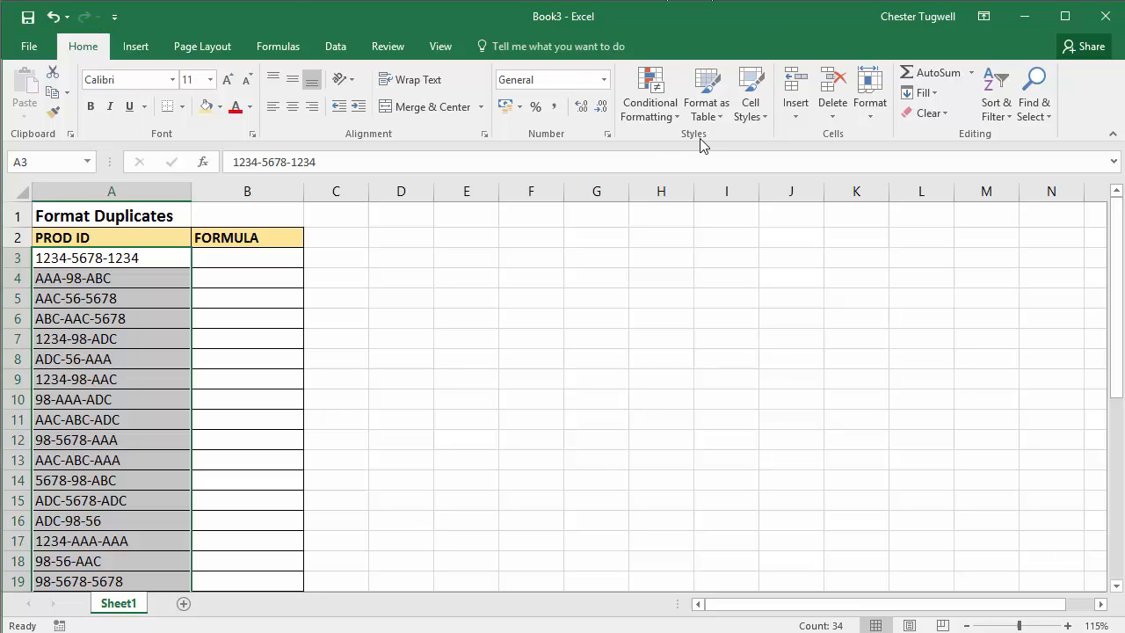
pyautogui.click(660, 100)
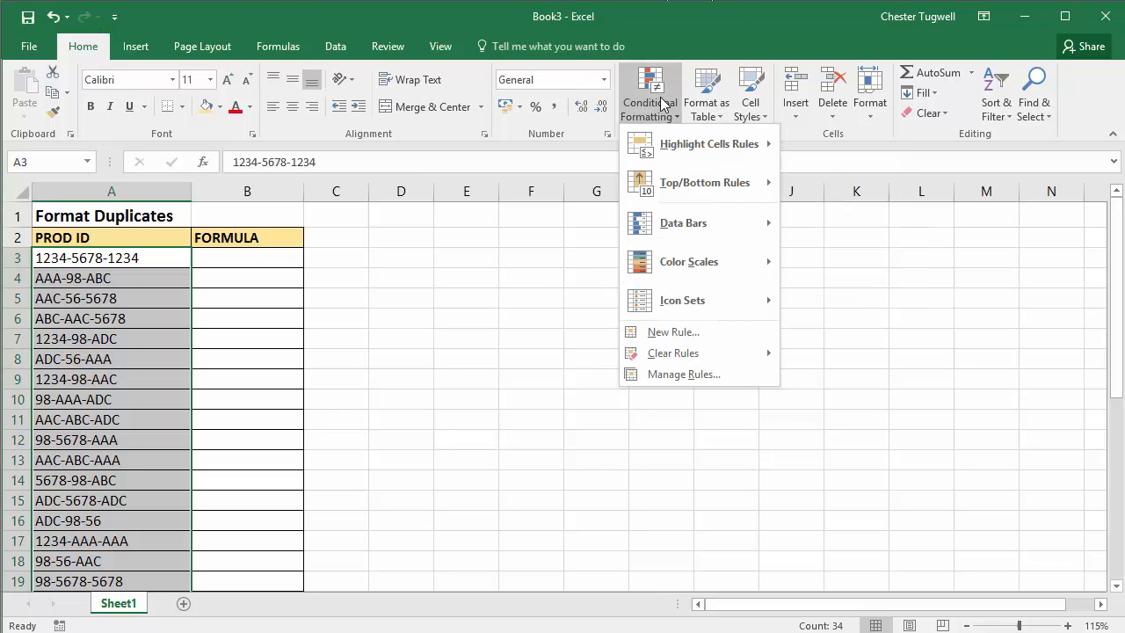
pyautogui.moveTo(664, 149)
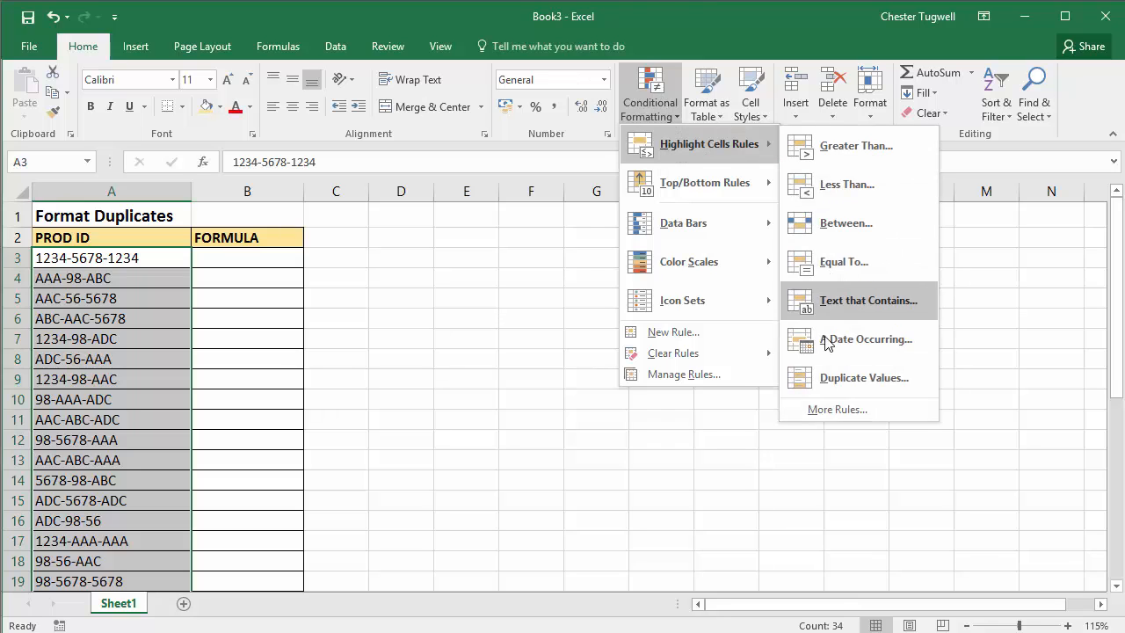
pyautogui.click(822, 380)
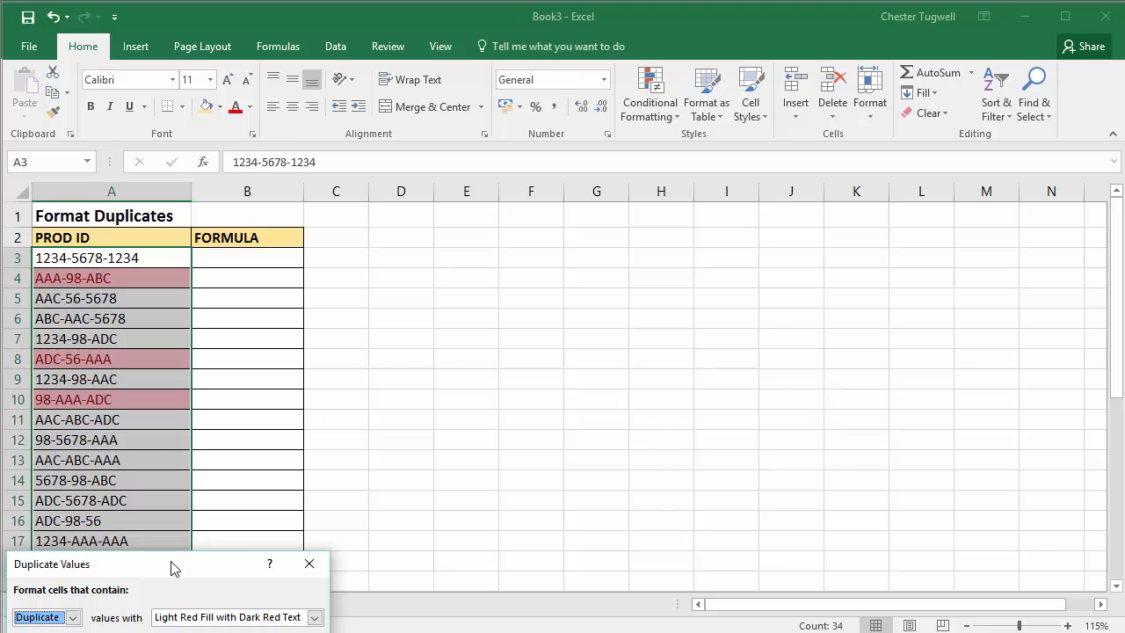
pyautogui.click(731, 268)
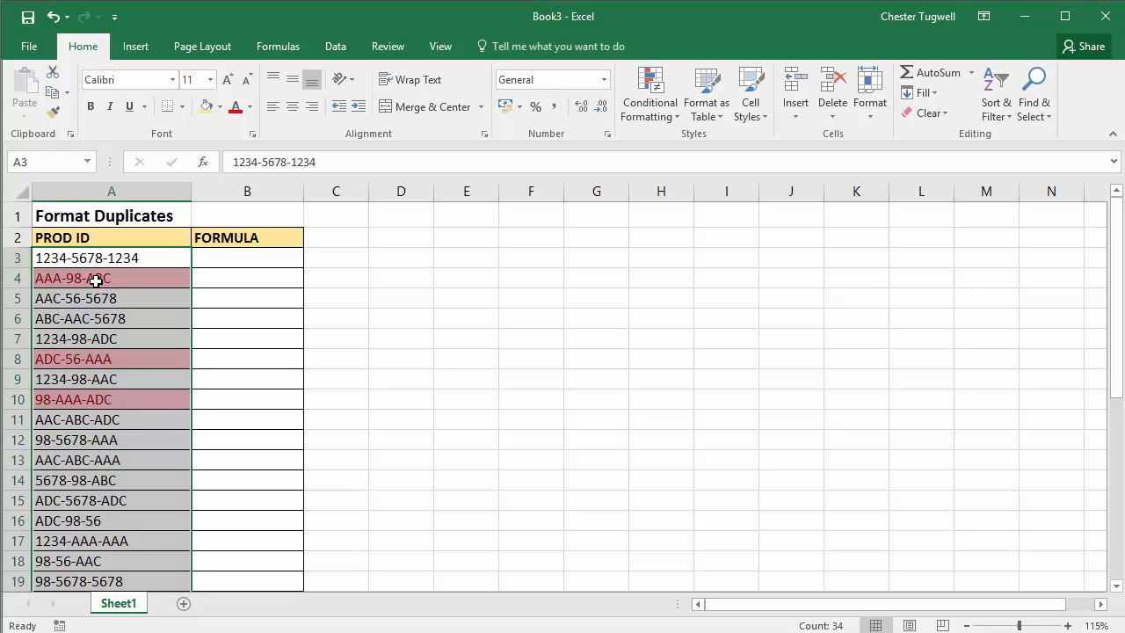
# Step: Review the highlighted duplicates down the PROD ID column and undo the duplicate-values formatting
pyautogui.scroll(-3, 96, 281)
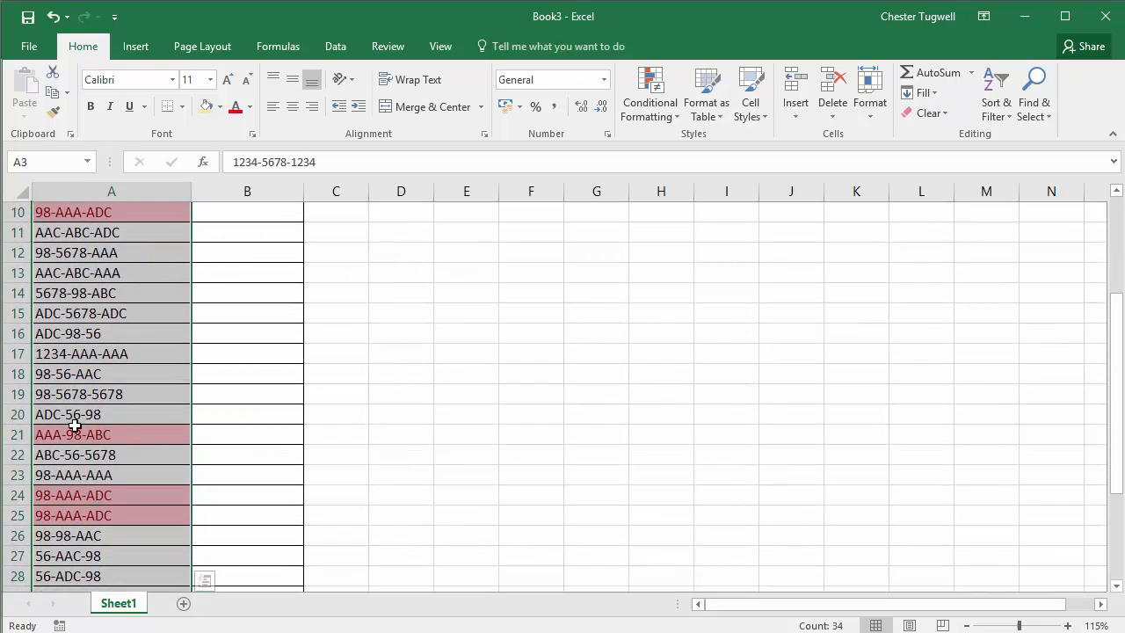
pyautogui.scroll(3, 80, 430)
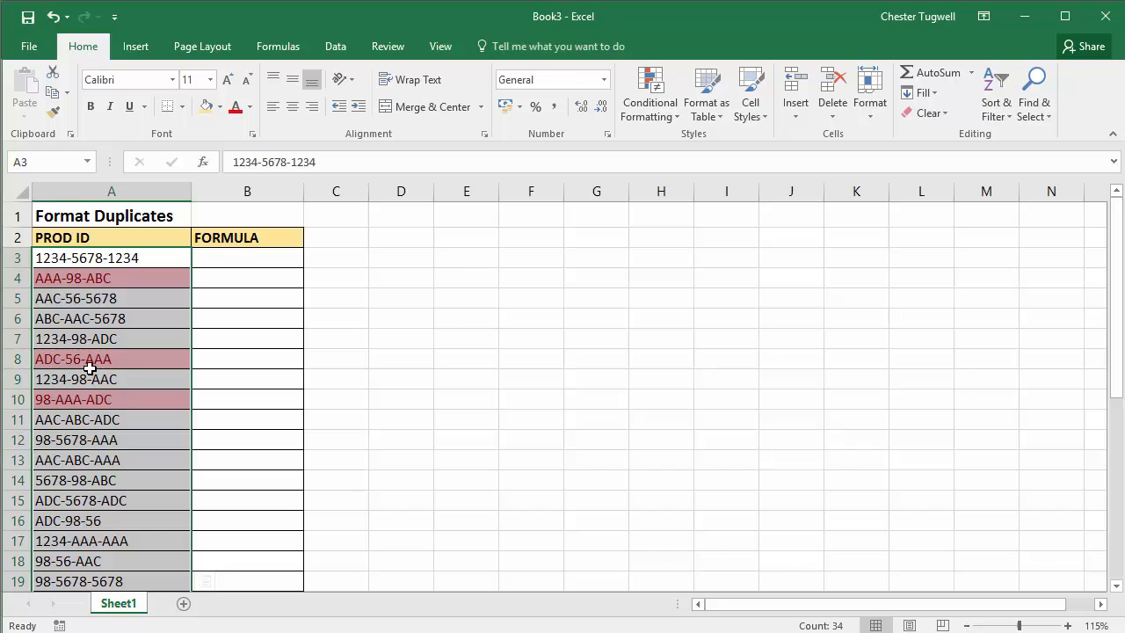
pyautogui.scroll(-3, 118, 376)
pyautogui.scroll(-4, 118, 375)
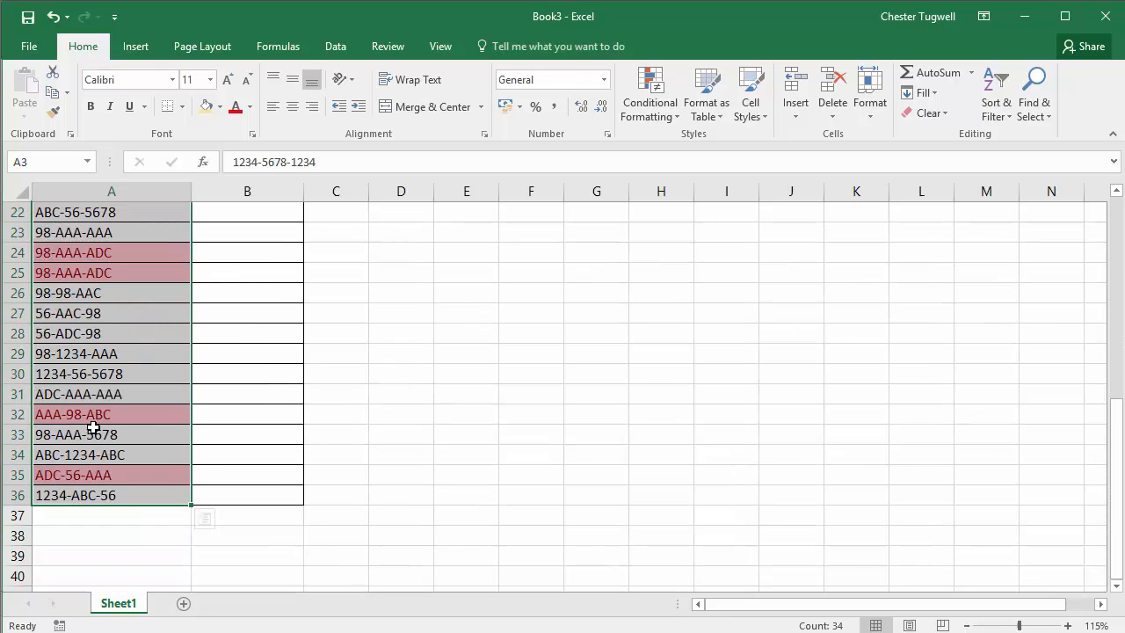
pyautogui.scroll(7, 87, 477)
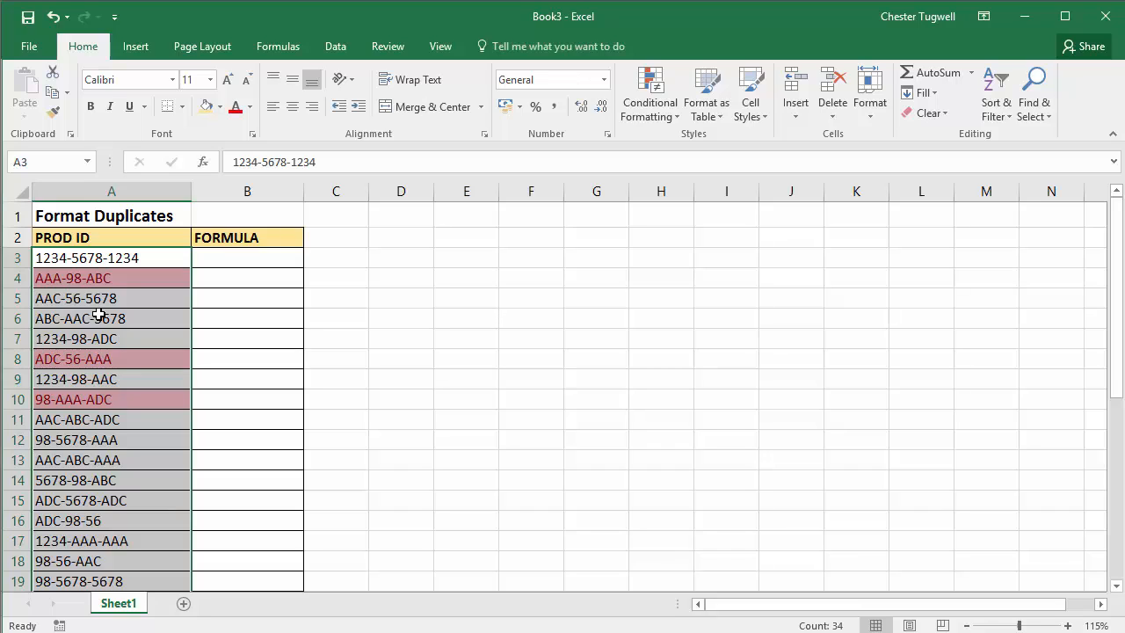
pyautogui.hotkey('ctrl', 'z')
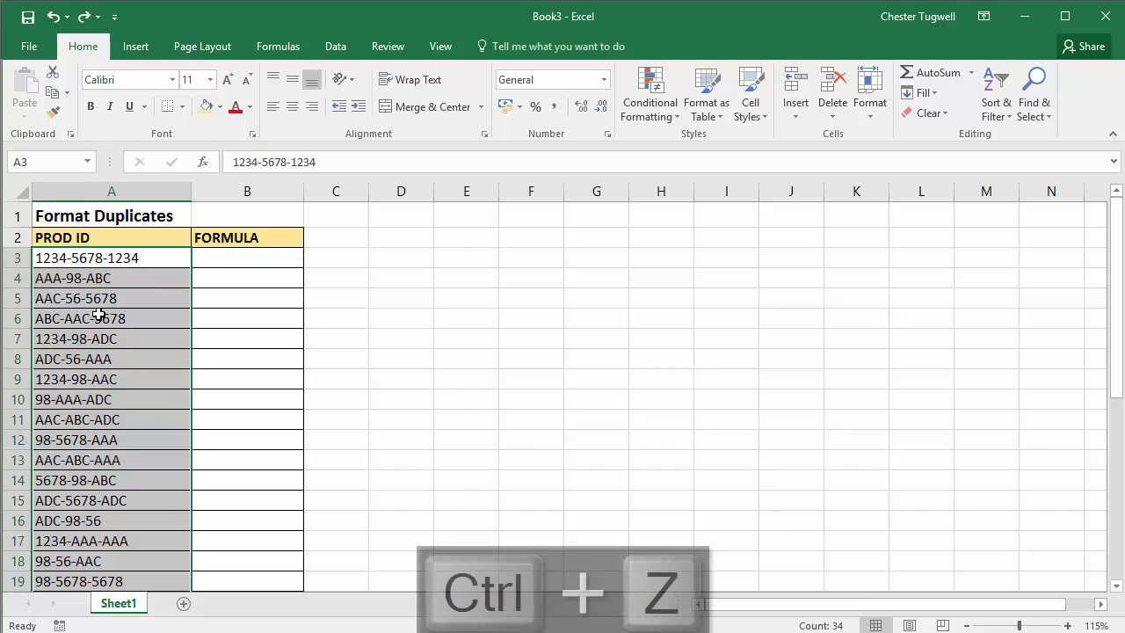
# Step: Begin a COUNTIF formula in cell B3 of the FORMULA column
pyautogui.click(232, 261)
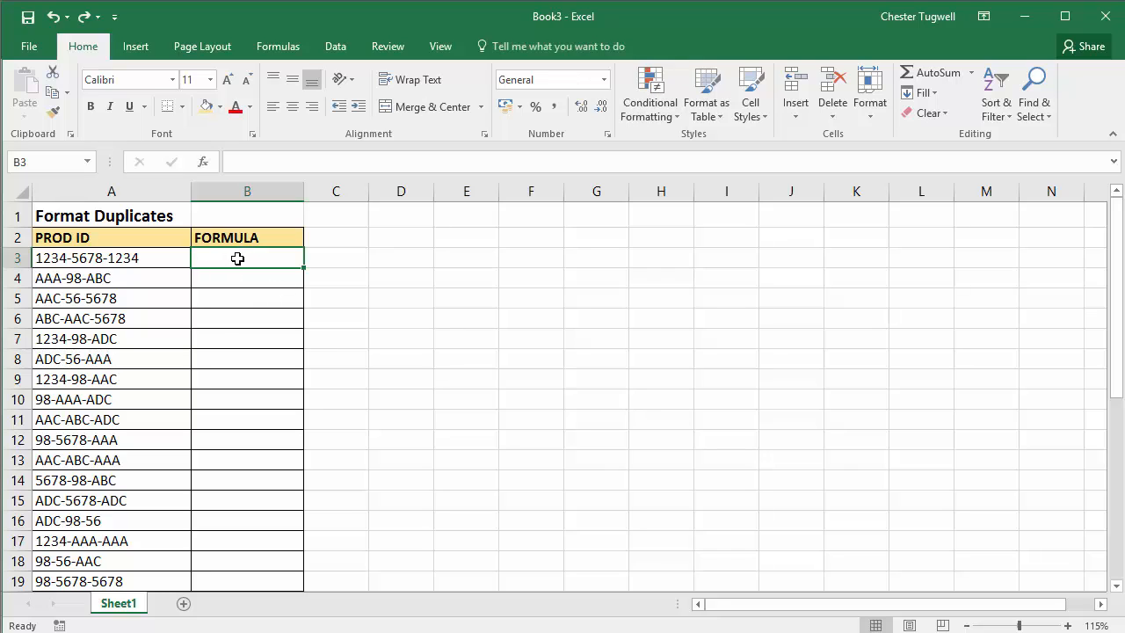
pyautogui.write('=cou')
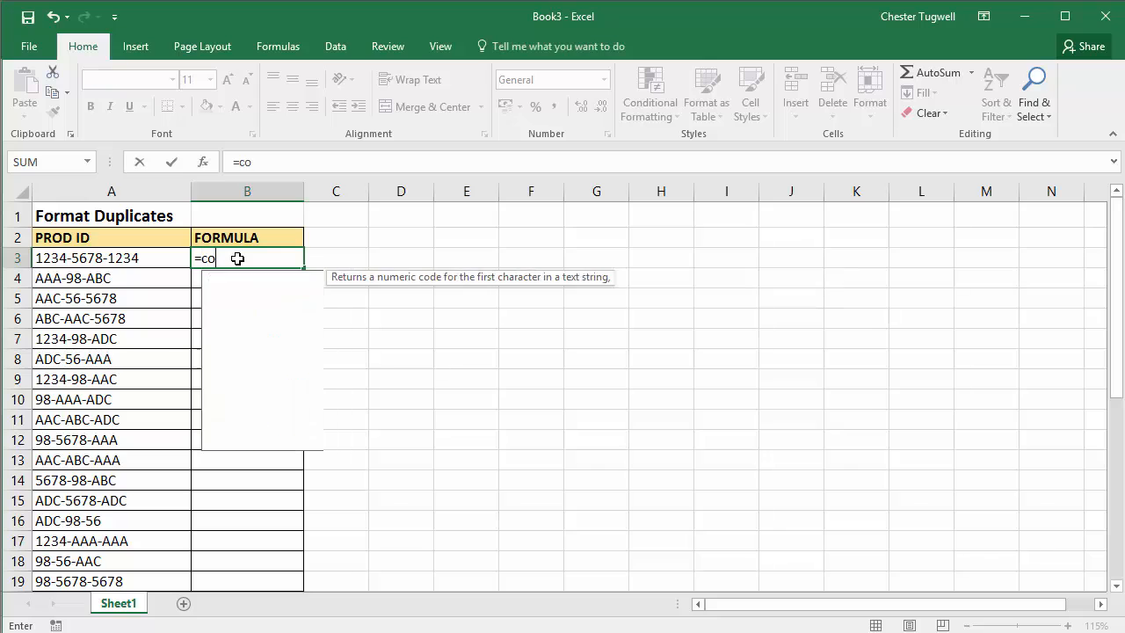
pyautogui.press('Down')
pyautogui.press('Down')
pyautogui.press('Down')
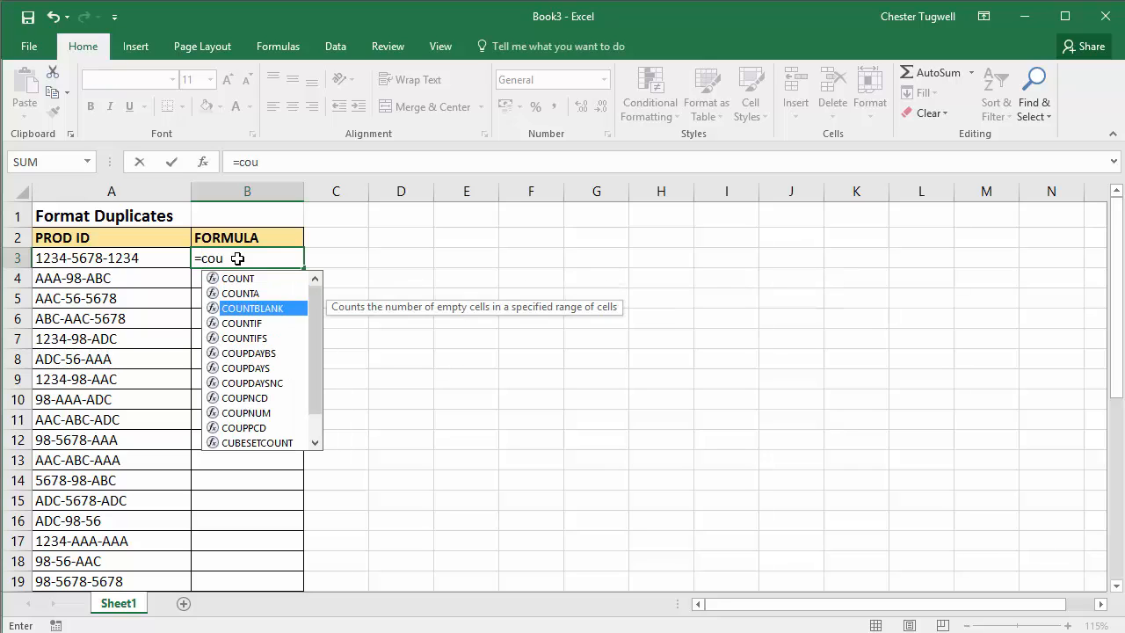
pyautogui.press('Tab')
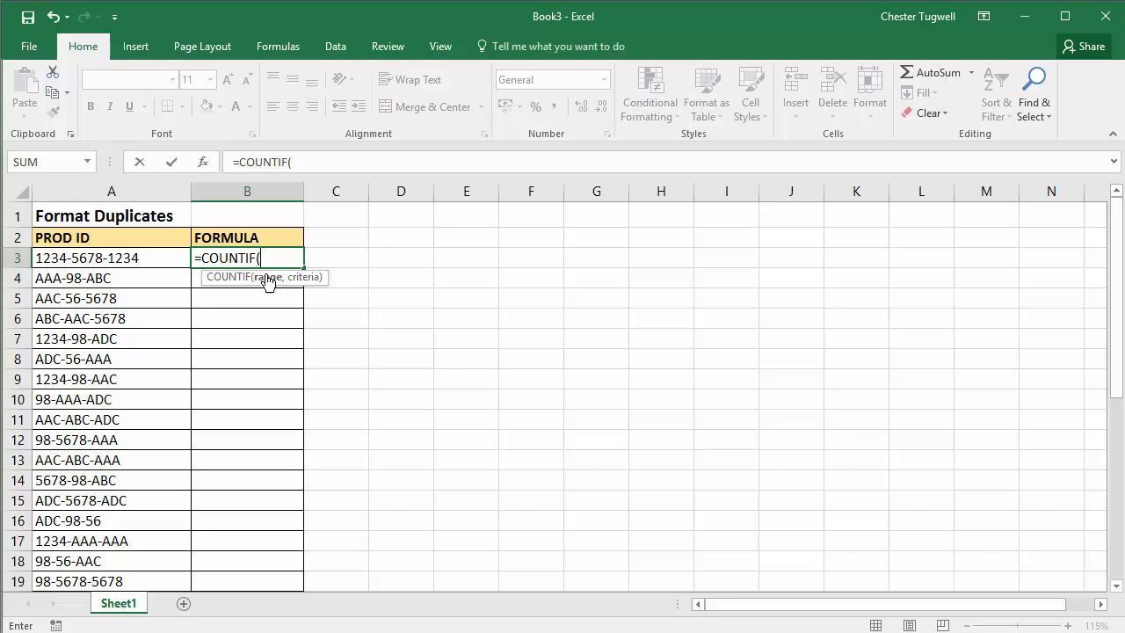
# Step: Set the COUNTIF range to the expanding reference $A$3:A3, with only the starting cell absolute
pyautogui.click(115, 255)
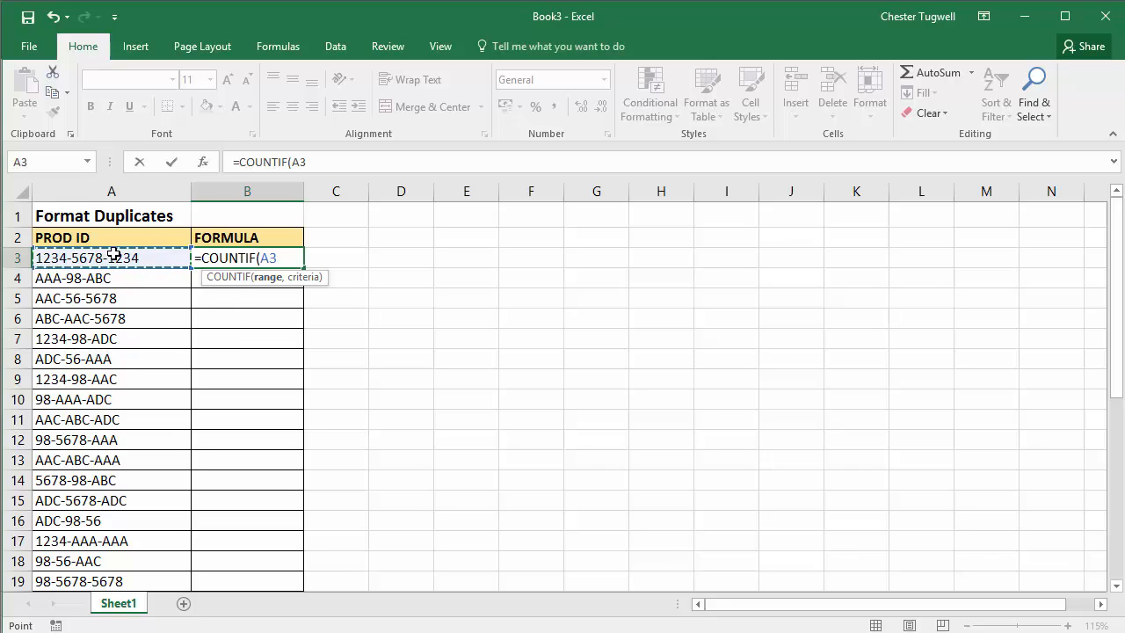
pyautogui.press('F4')
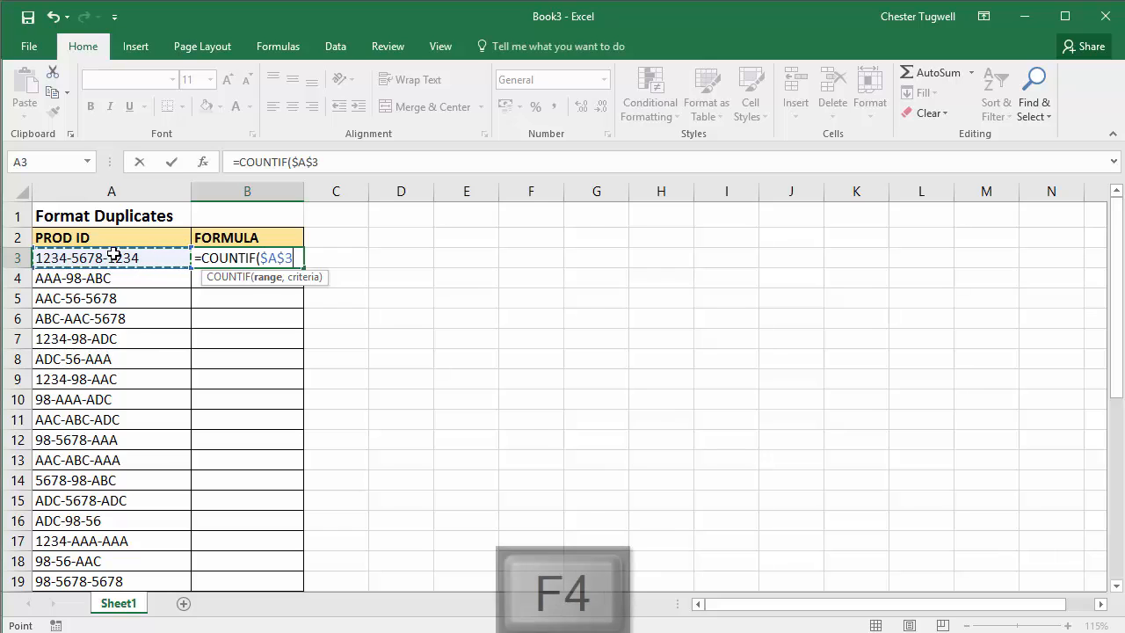
pyautogui.press('F8')
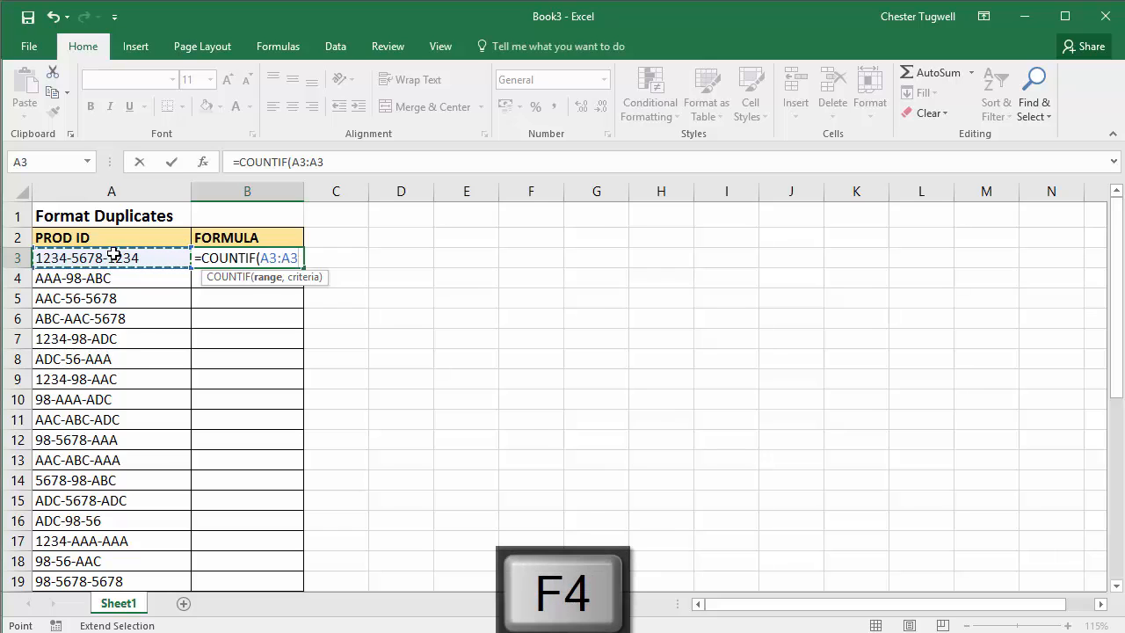
pyautogui.press('F8')
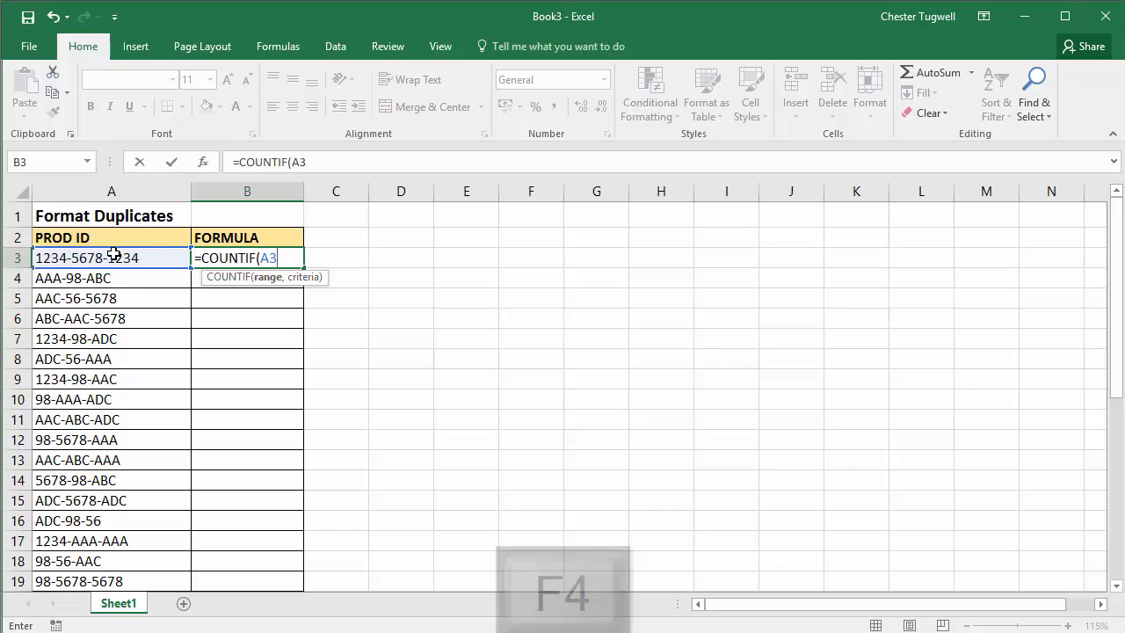
pyautogui.press('F4')
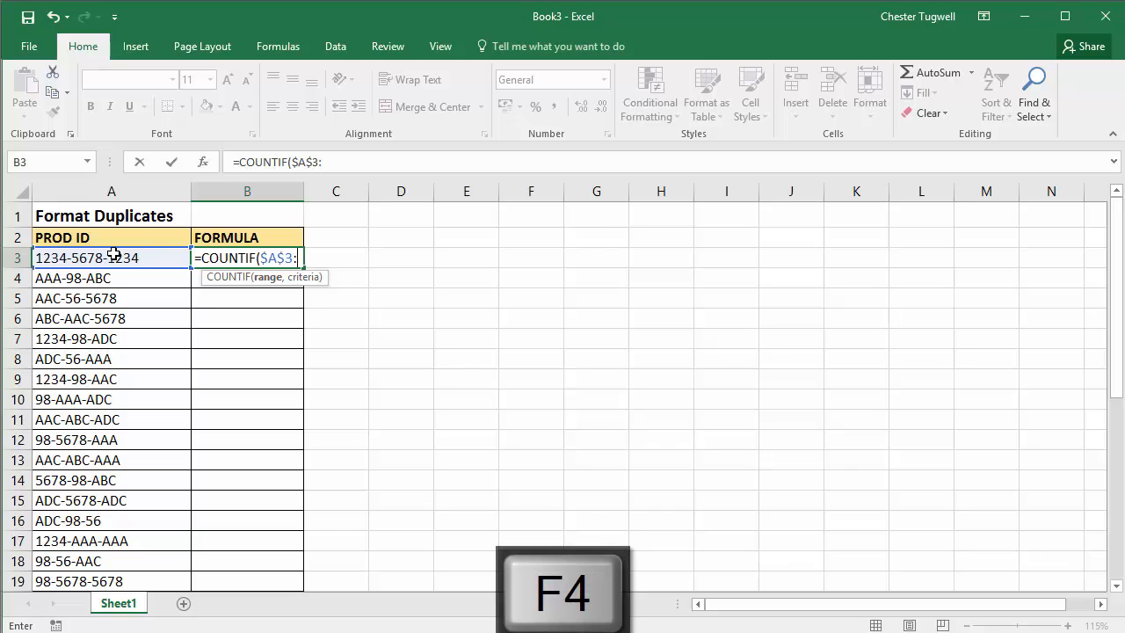
pyautogui.click(114, 255)
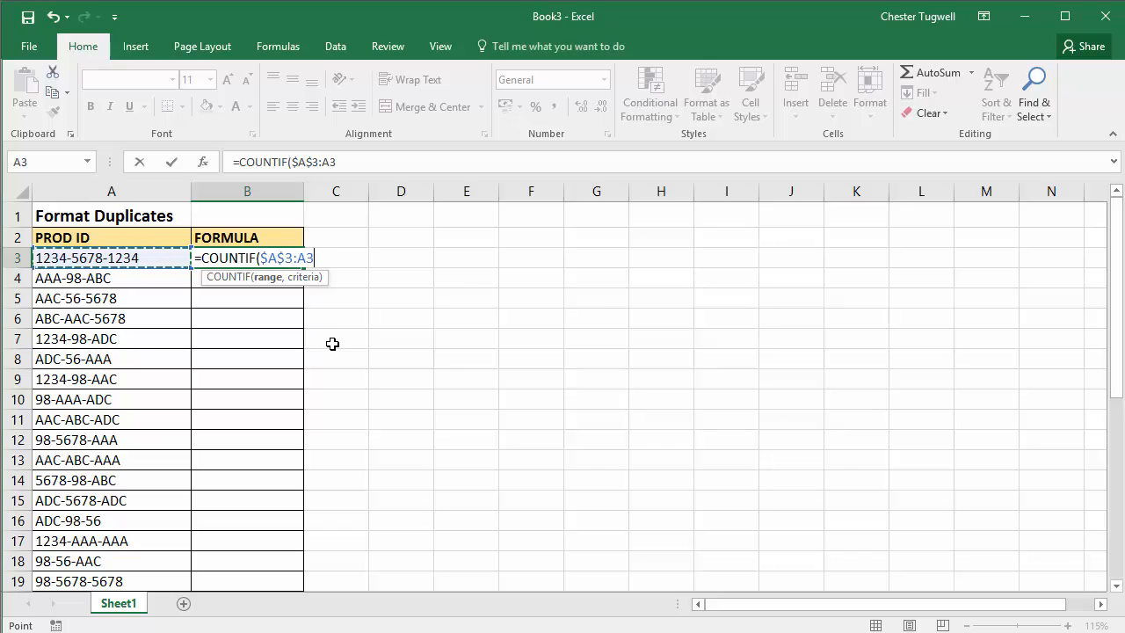
# Step: Complete the formula as =COUNTIF($A$3:A3,A3) and fill it down the FORMULA column to row 36
pyautogui.write(',')
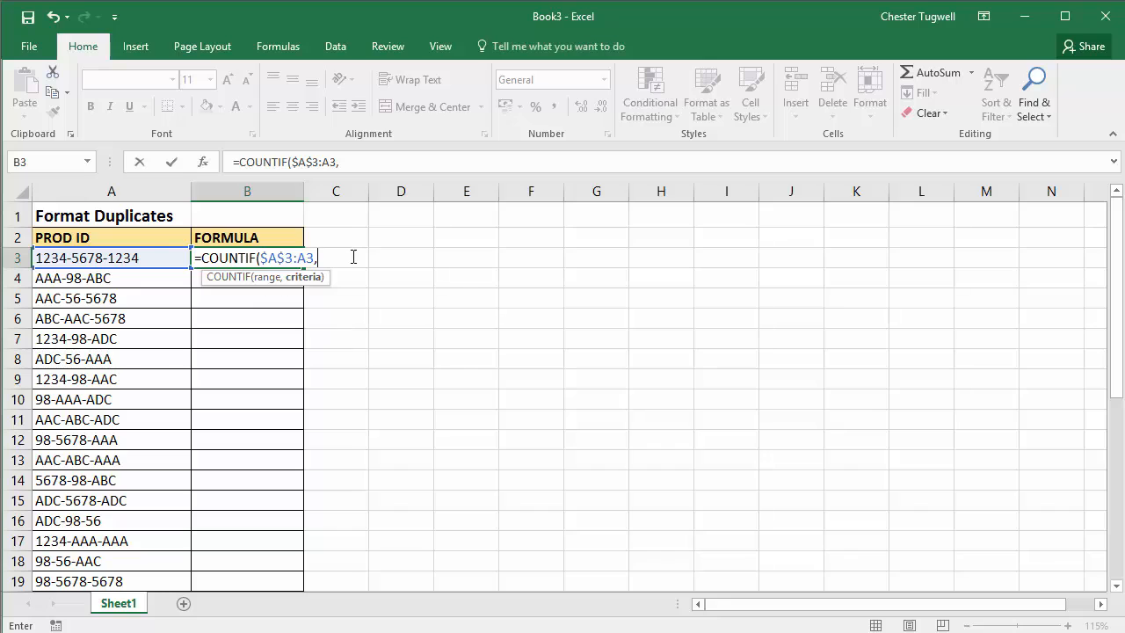
pyautogui.click(105, 261)
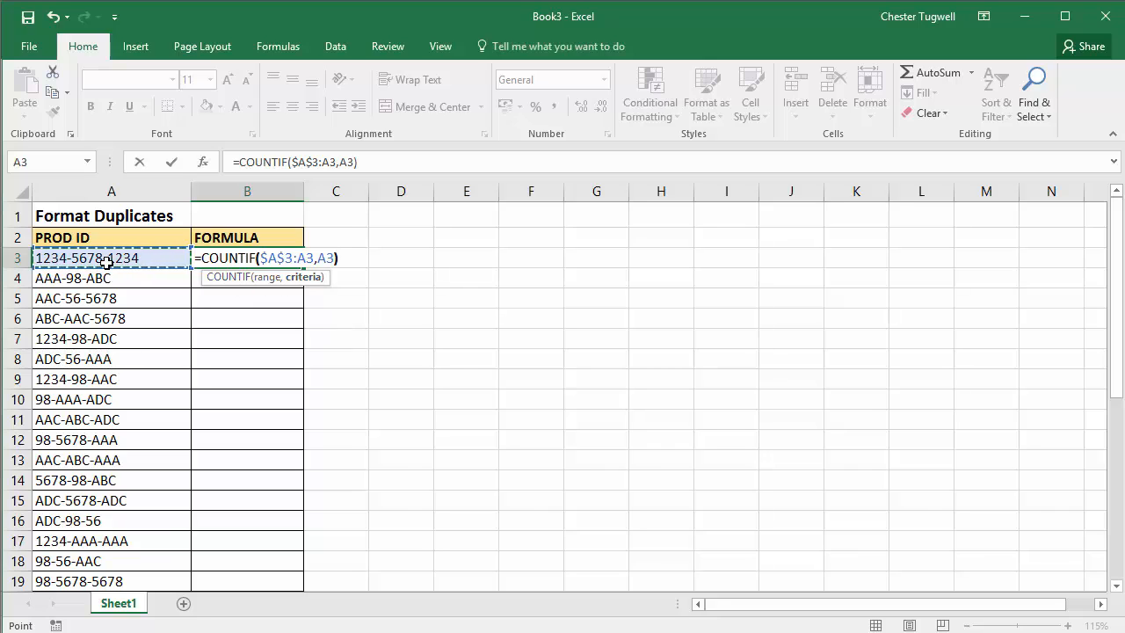
pyautogui.write(')')
pyautogui.hotkey('ctrl', 'Return')
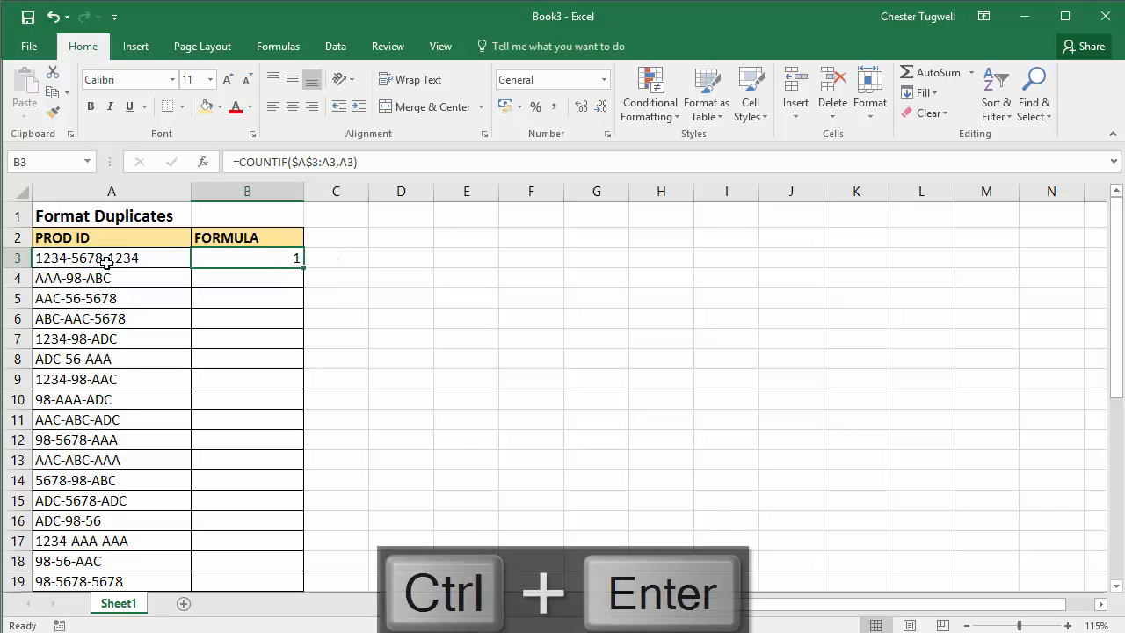
pyautogui.doubleClick(304, 267)
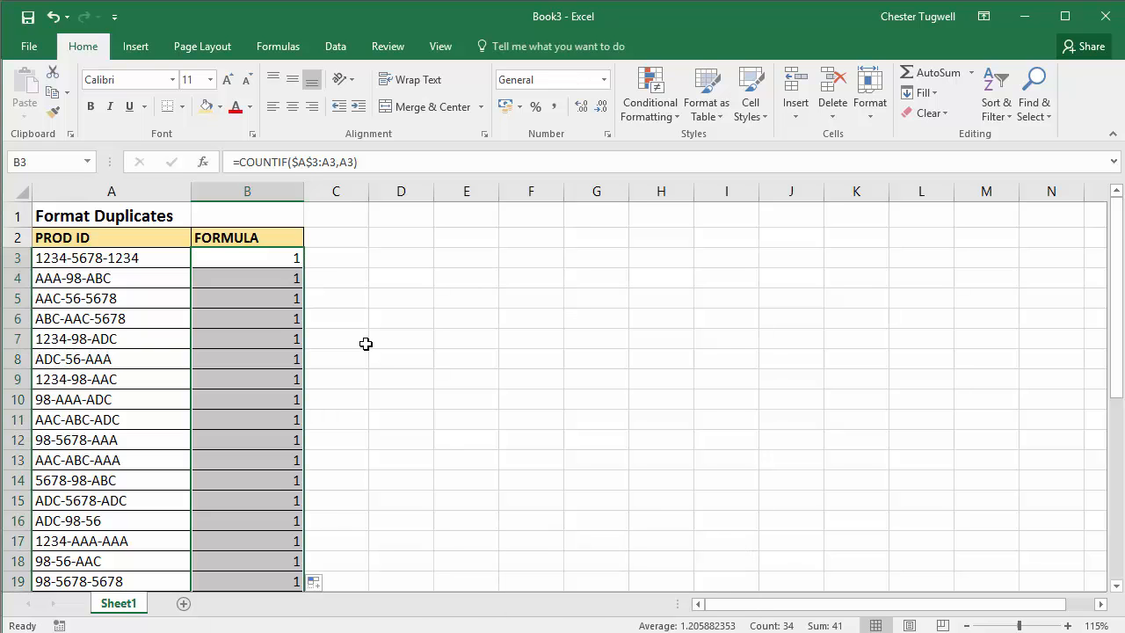
# Step: Examine the running counts and formulas for repeated product IDs in B21, B25 and B32
pyautogui.scroll(-2, 366, 343)
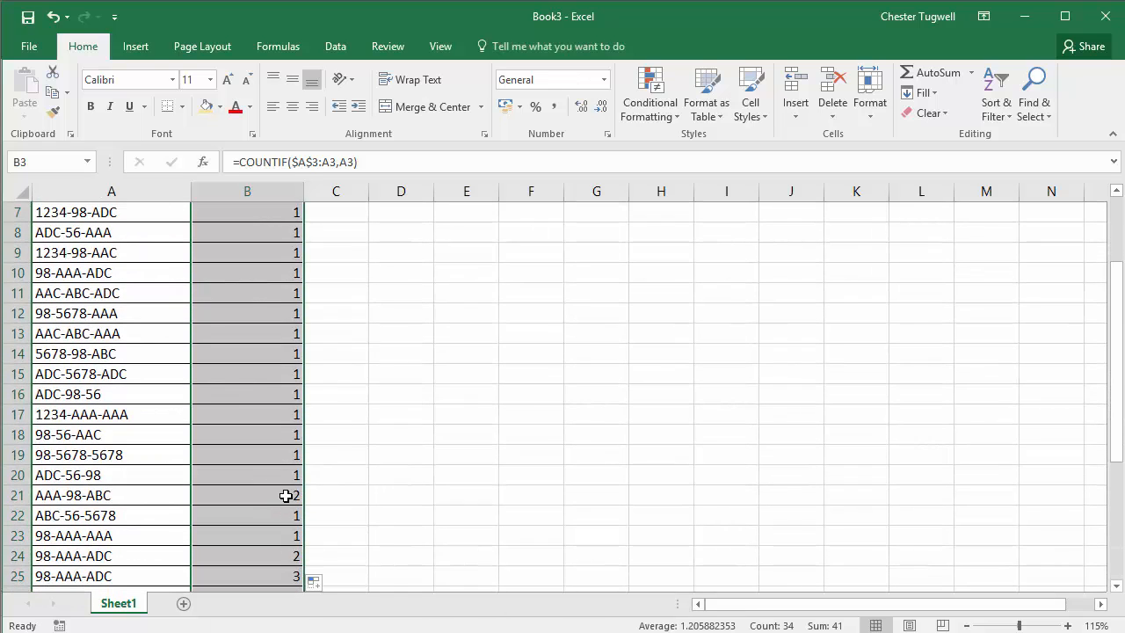
pyautogui.click(286, 496)
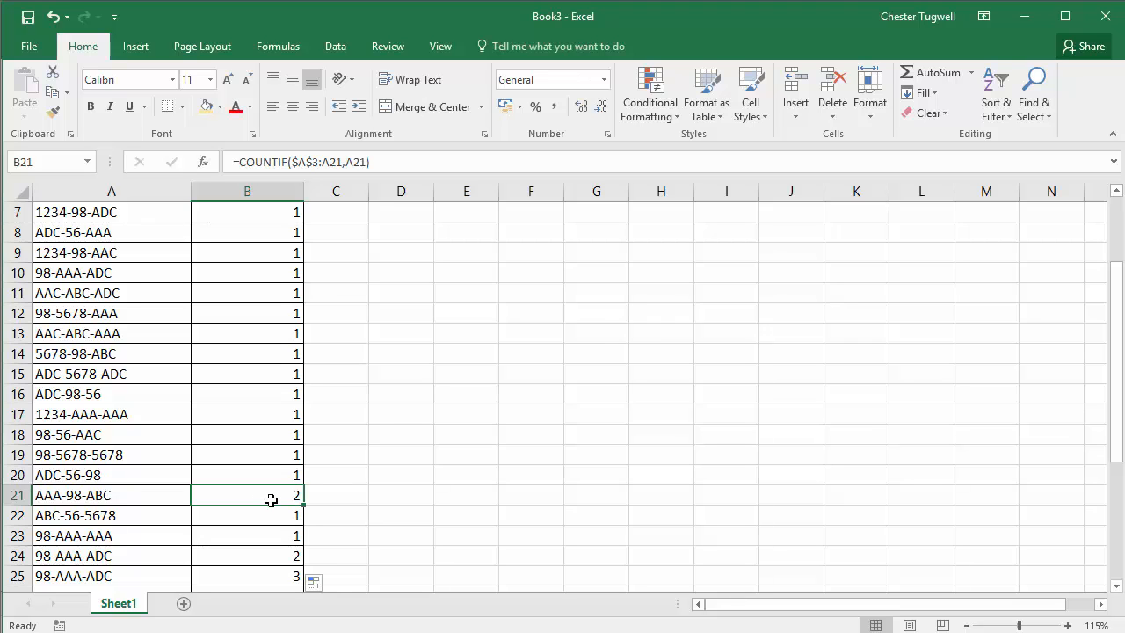
pyautogui.scroll(-2, 270, 499)
pyautogui.click(277, 455)
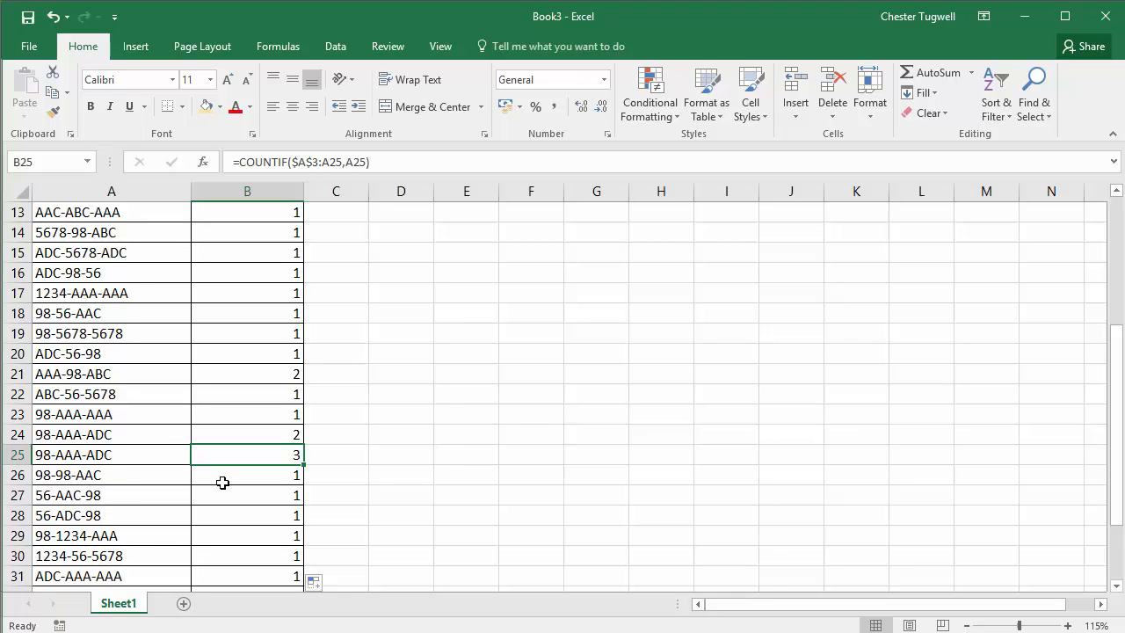
pyautogui.scroll(-2, 222, 483)
pyautogui.click(278, 481)
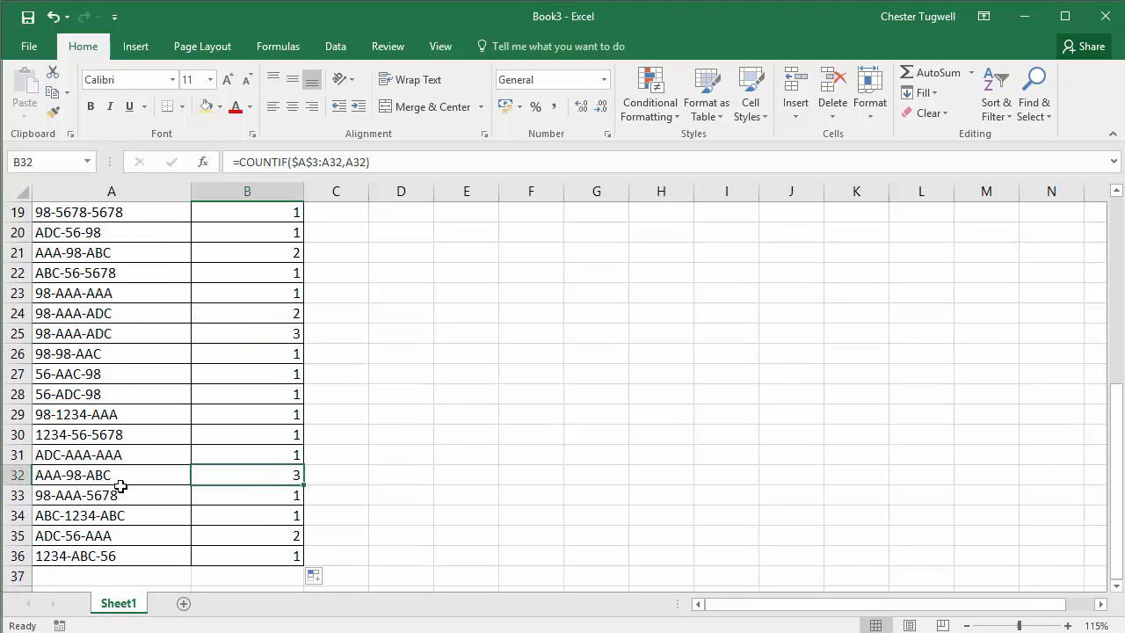
# Step: Copy the full COUNTIF formula text from cell B3 and leave the cell unchanged
pyautogui.scroll(6, 339, 507)
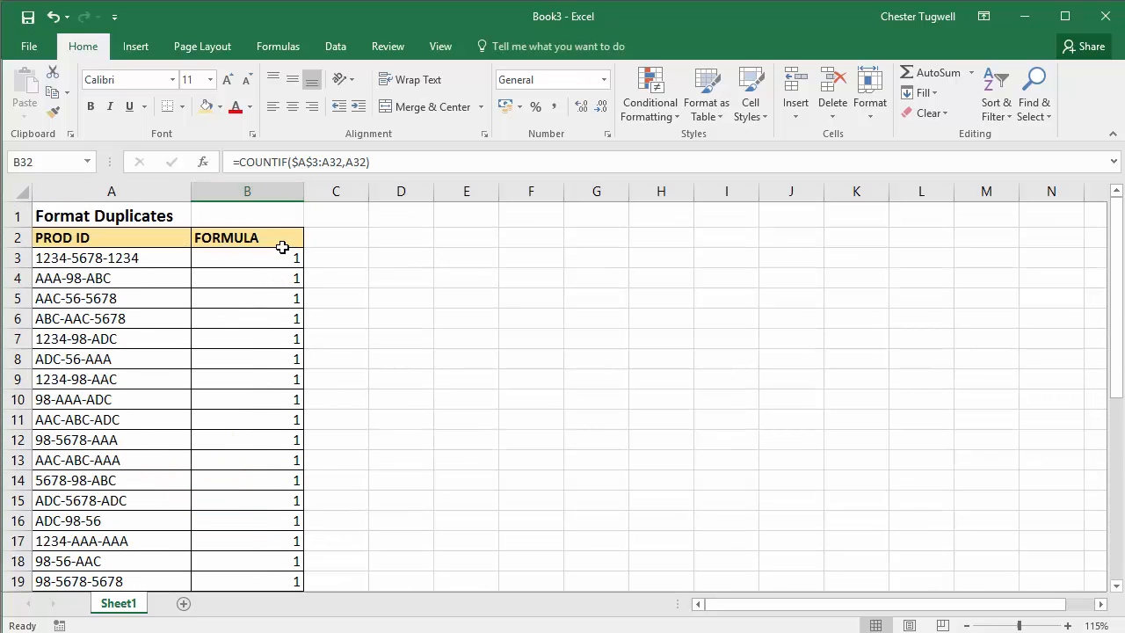
pyautogui.doubleClick(231, 263)
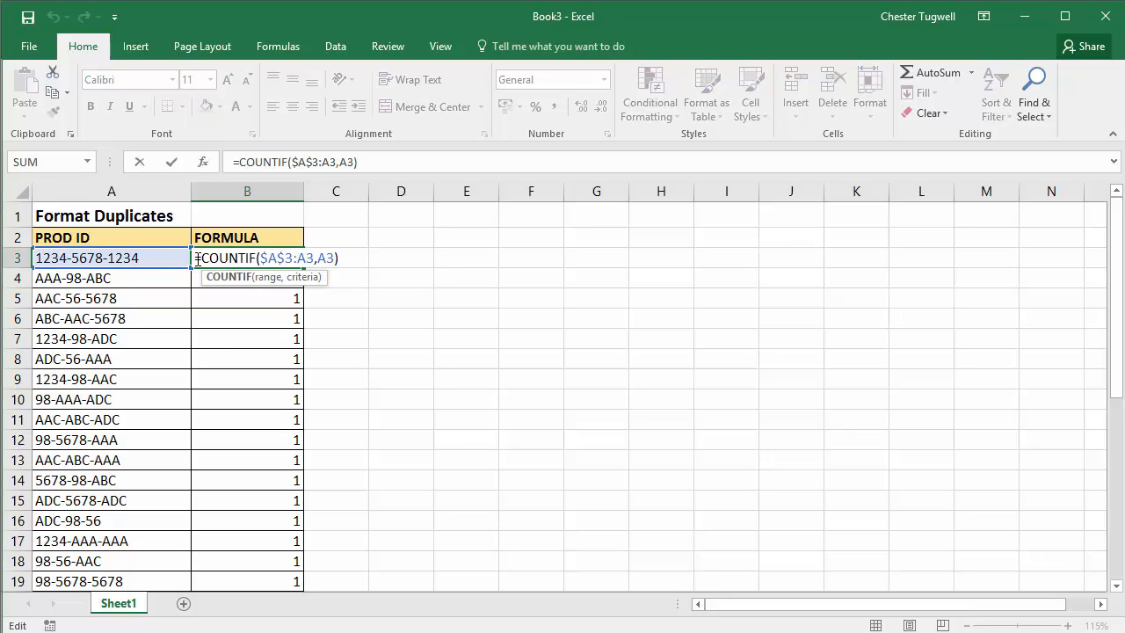
pyautogui.moveTo(198, 259); pyautogui.dragTo(367, 255)
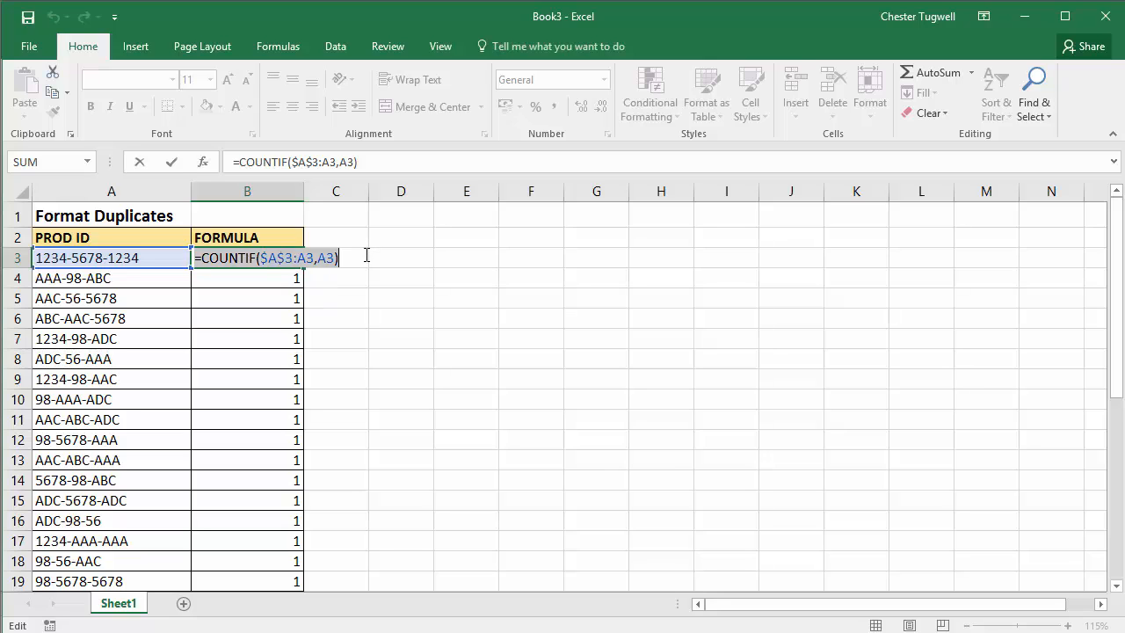
pyautogui.hotkey('ctrl', 'c')
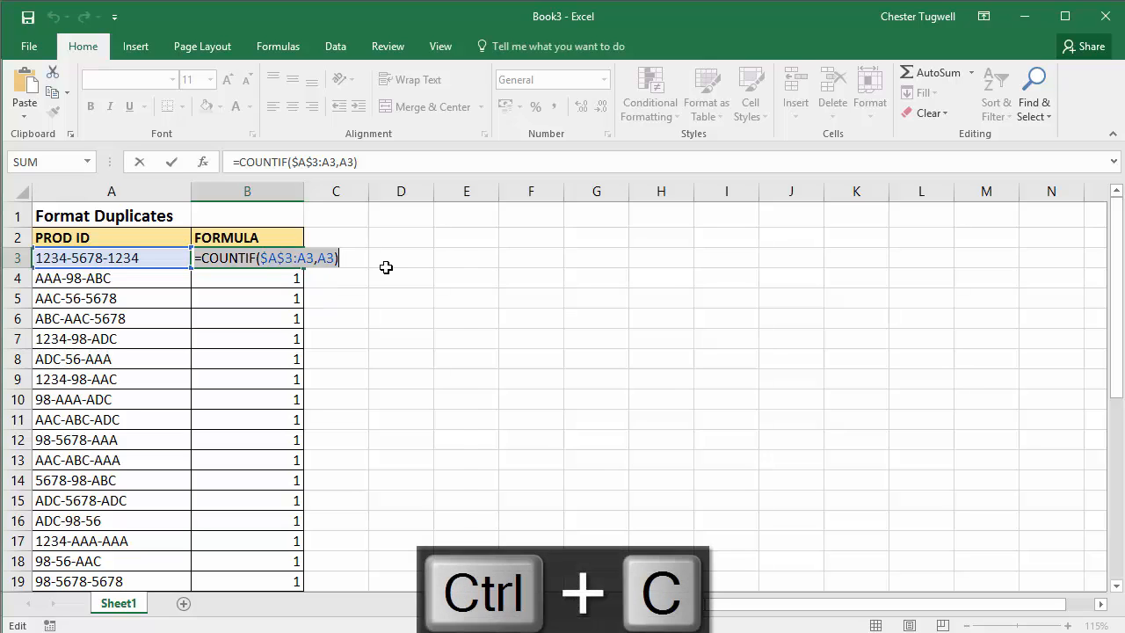
pyautogui.press('Return')
# Step: Start a formula-based conditional formatting rule for the product IDs in A3:A36 and paste in =COUNTIF($A$3:A3,A3)
pyautogui.click(158, 263)
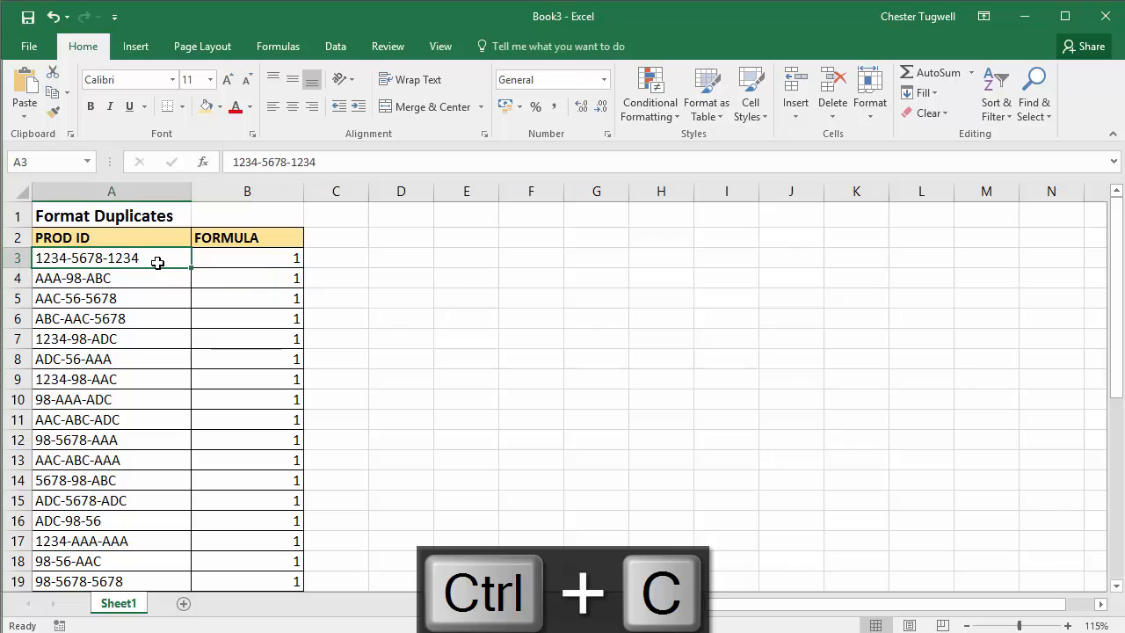
pyautogui.hotkey('ctrl', 'shift', 'Down')
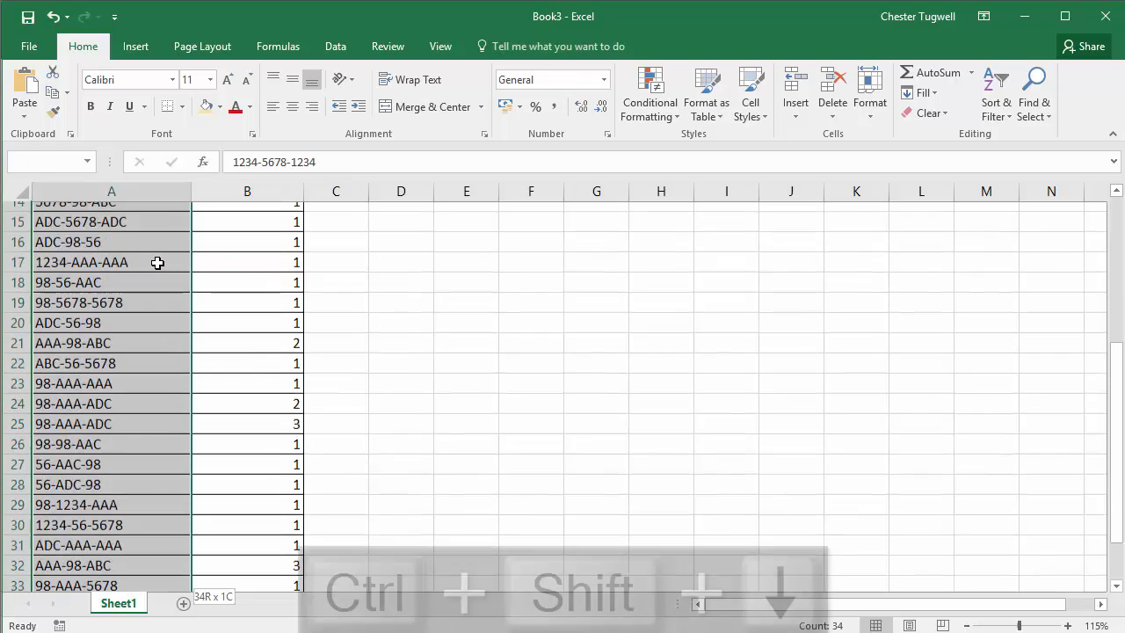
pyautogui.scroll(6, 157, 263)
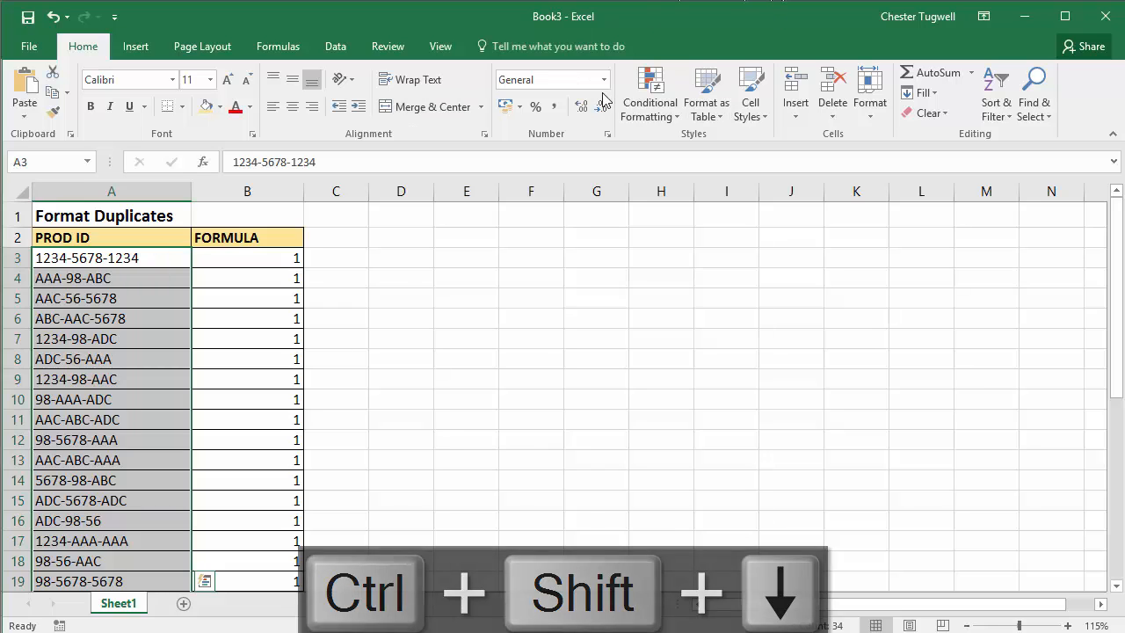
pyautogui.click(665, 115)
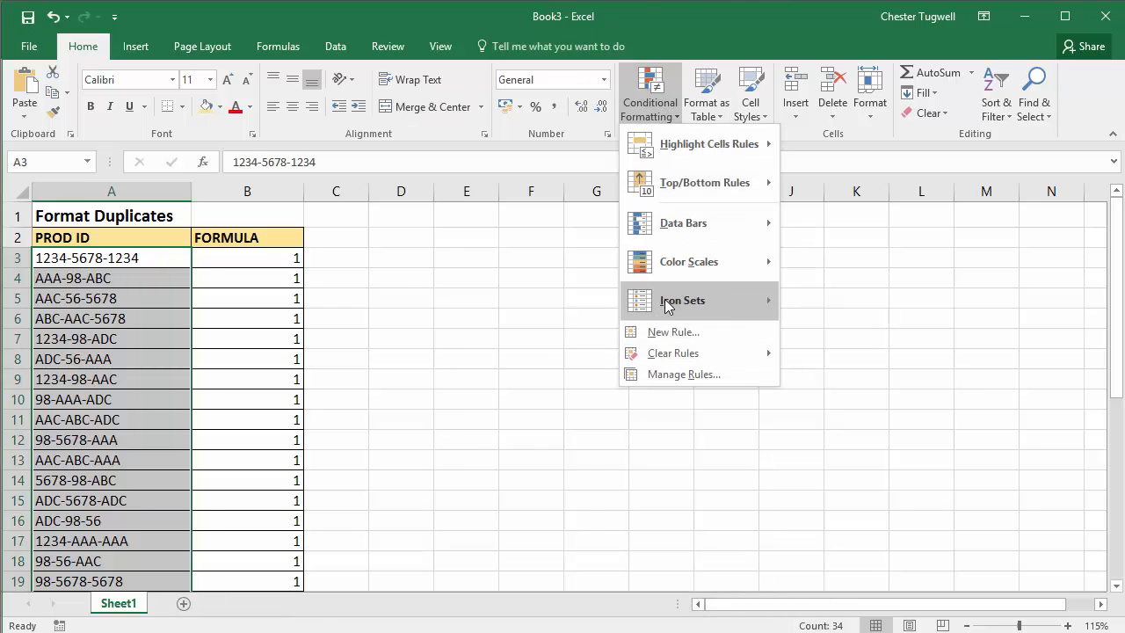
pyautogui.click(673, 332)
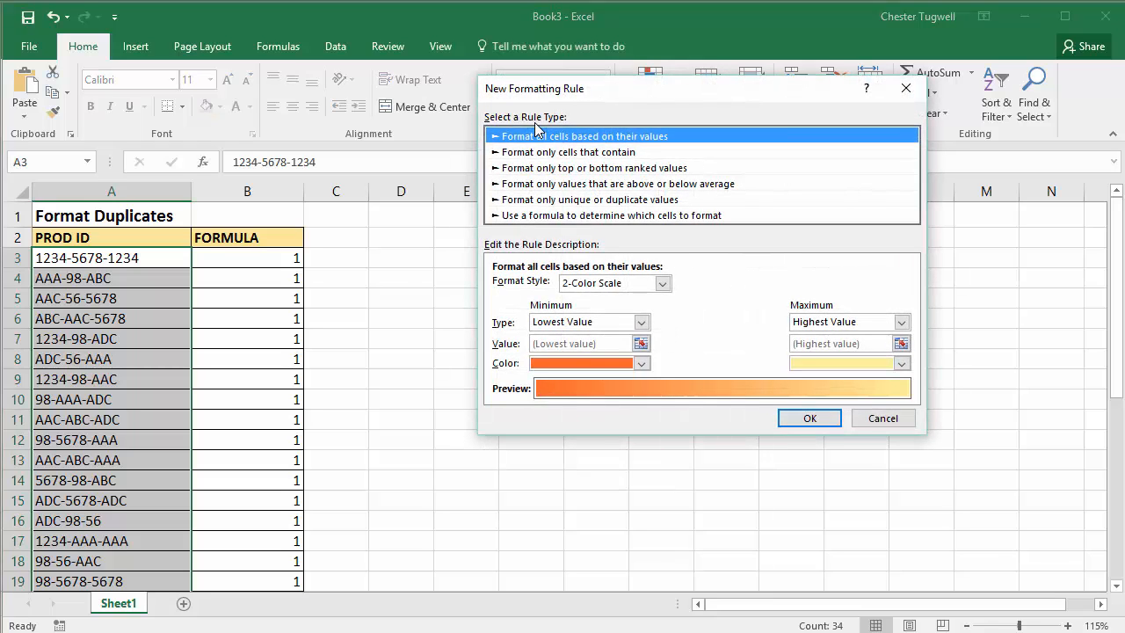
pyautogui.click(516, 218)
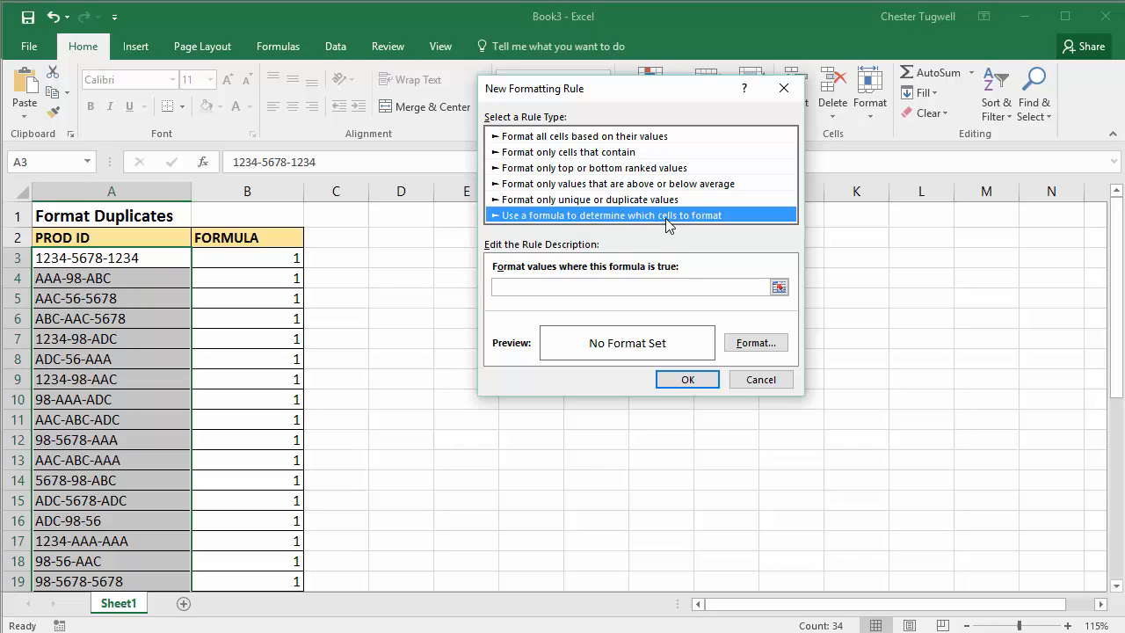
pyautogui.click(535, 286)
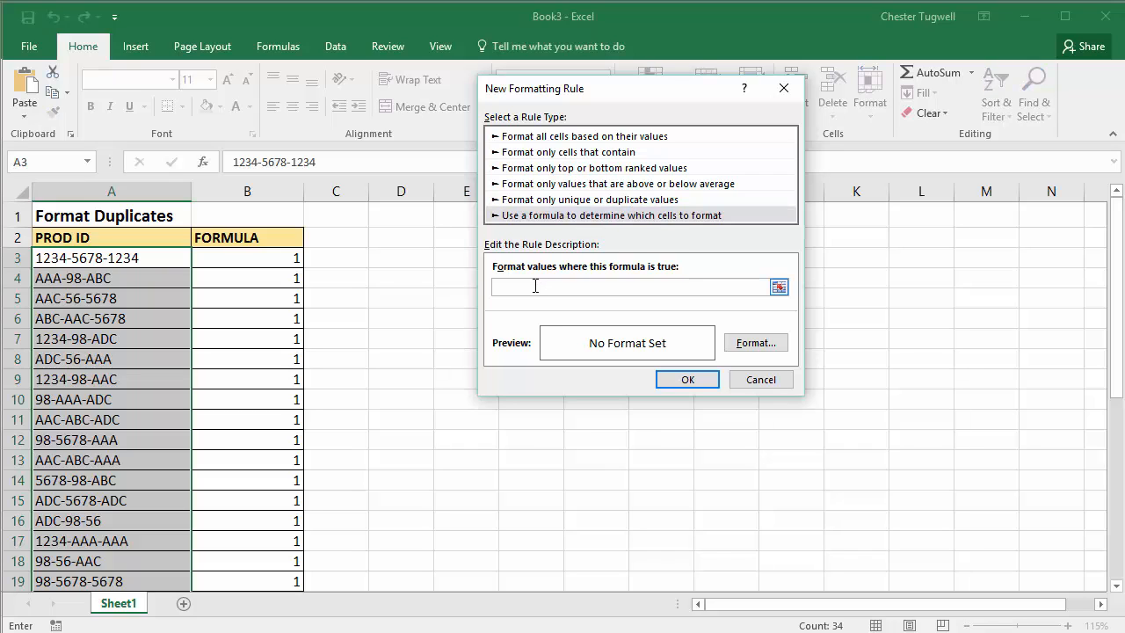
pyautogui.hotkey('ctrl', 'v')
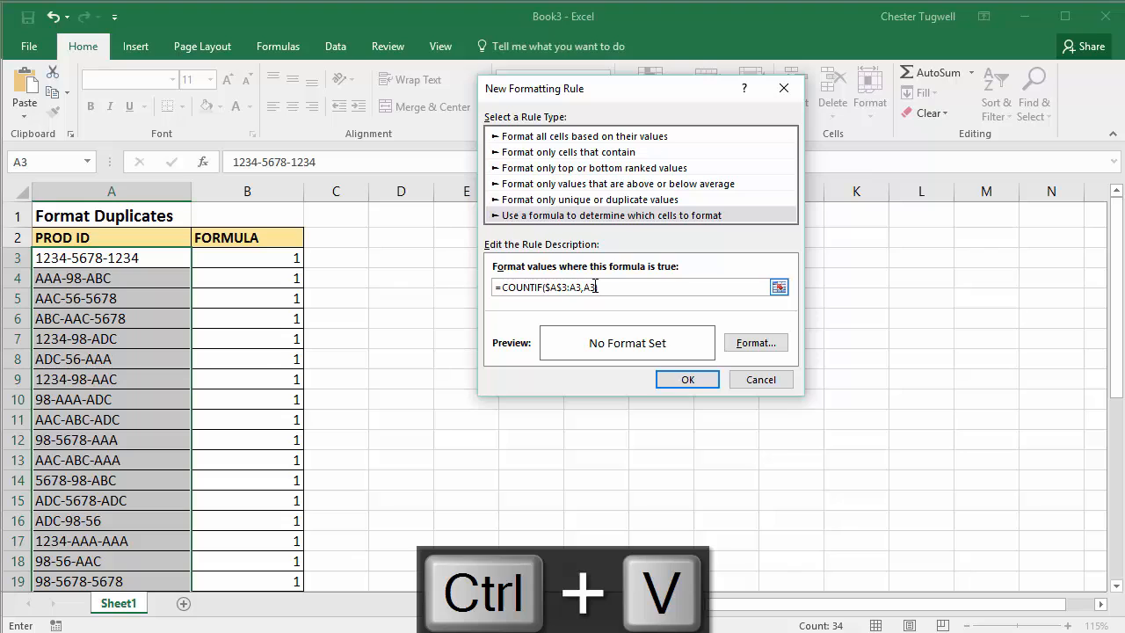
# Step: Set the rule's format to a red fill with white font color
pyautogui.click(756, 345)
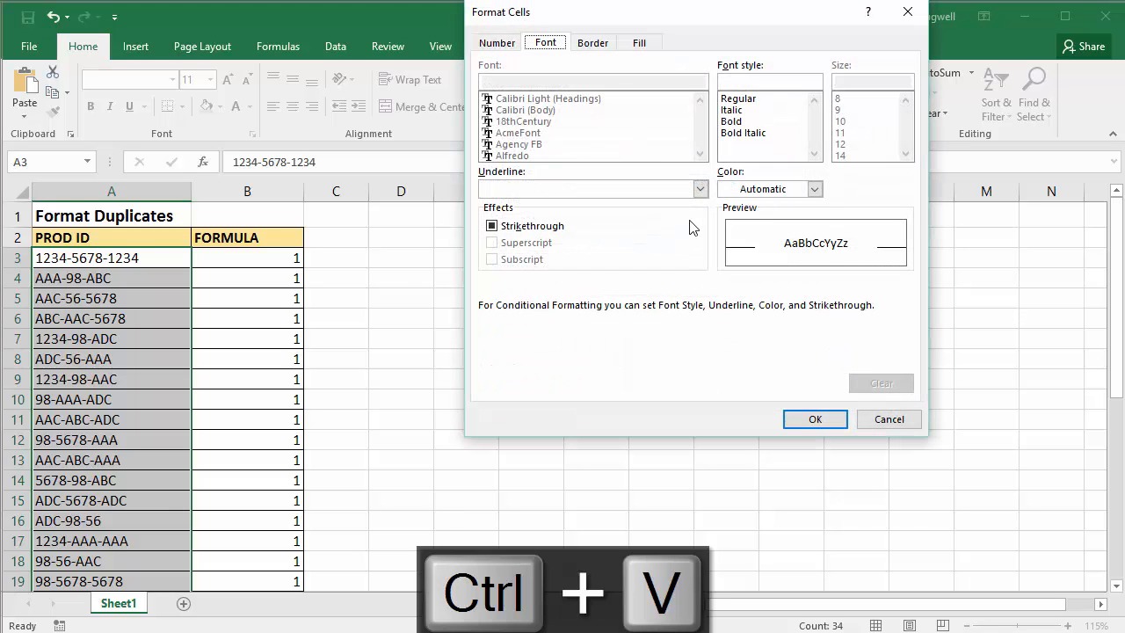
pyautogui.click(639, 44)
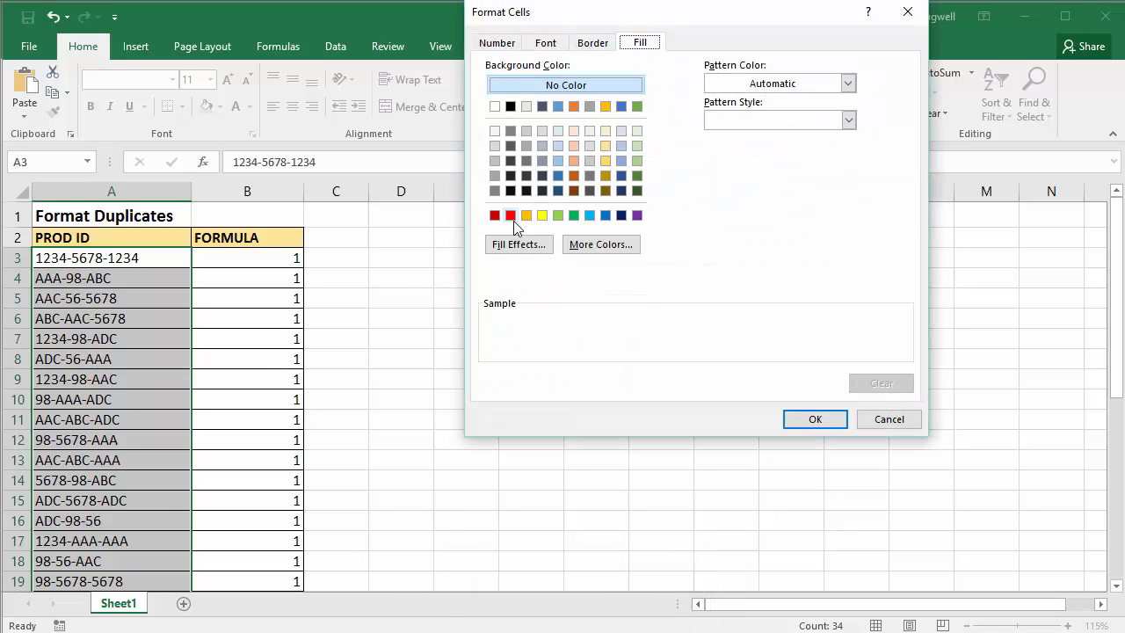
pyautogui.click(511, 215)
pyautogui.click(545, 45)
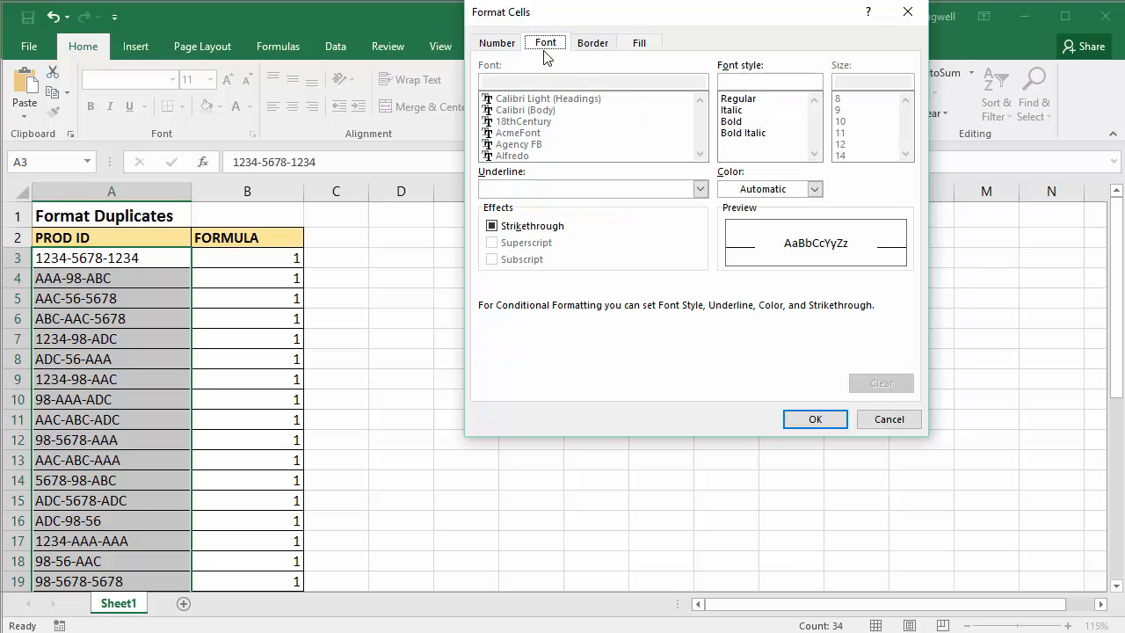
pyautogui.click(814, 190)
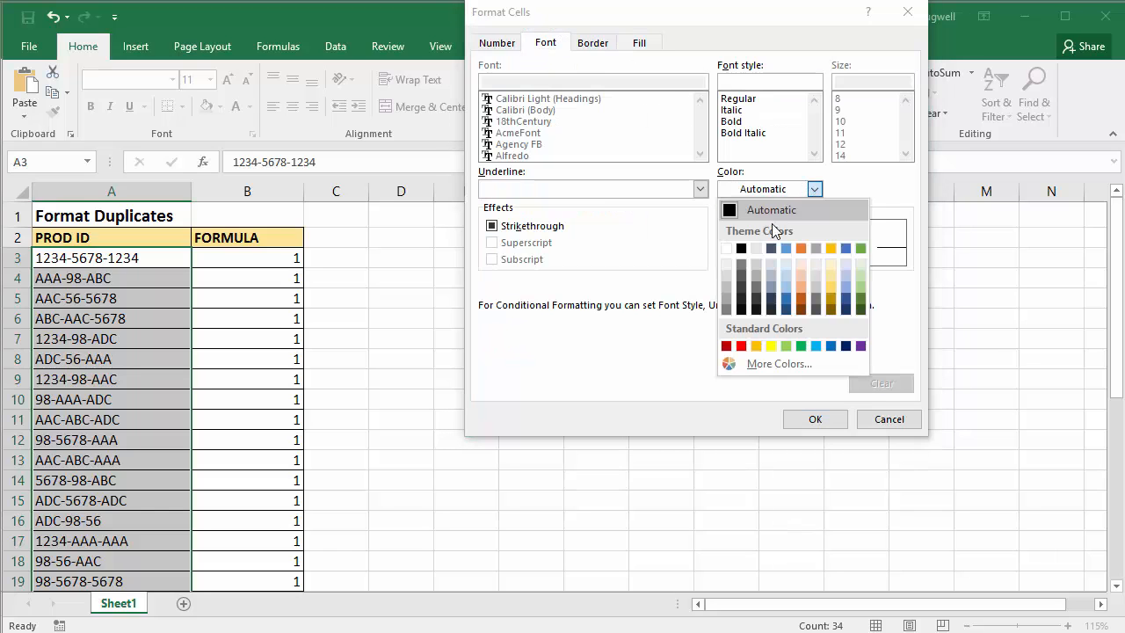
pyautogui.click(728, 255)
pyautogui.click(805, 418)
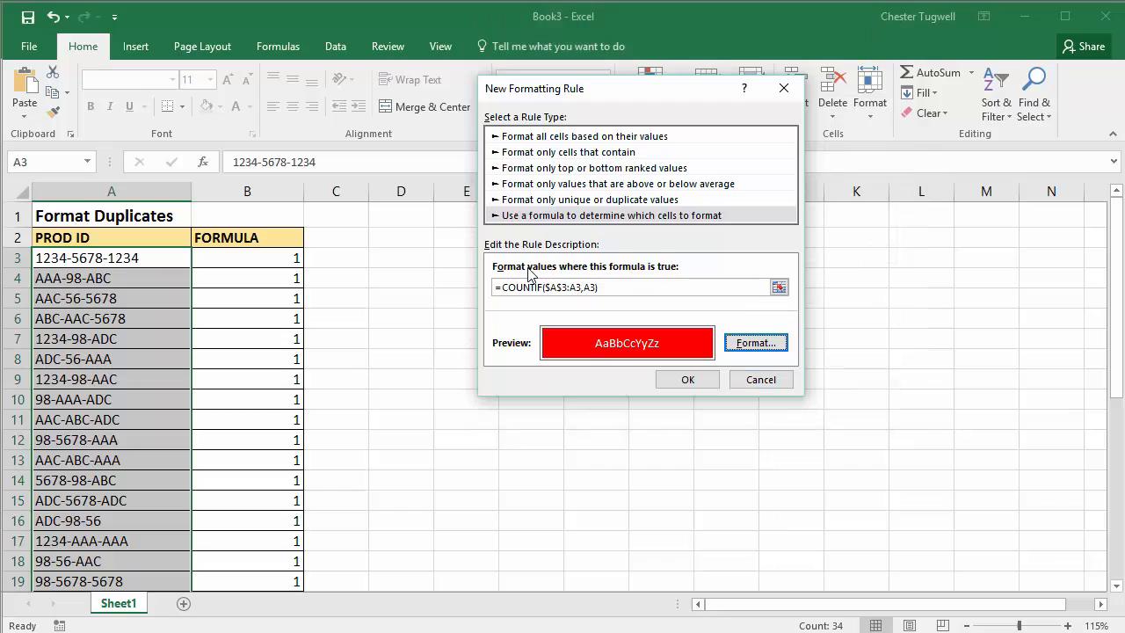
# Step: Extend the rule formula to =COUNTIF($A$3:A3,A3)>1, apply the rule and check the formatting down the PROD ID column
pyautogui.click(616, 288)
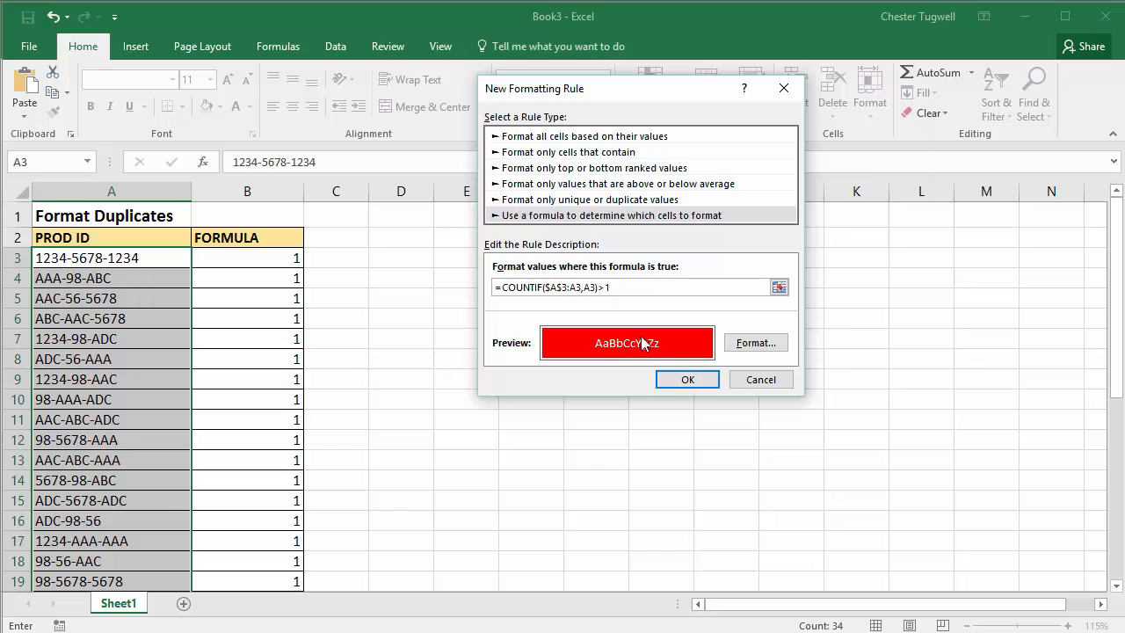
pyautogui.click(683, 380)
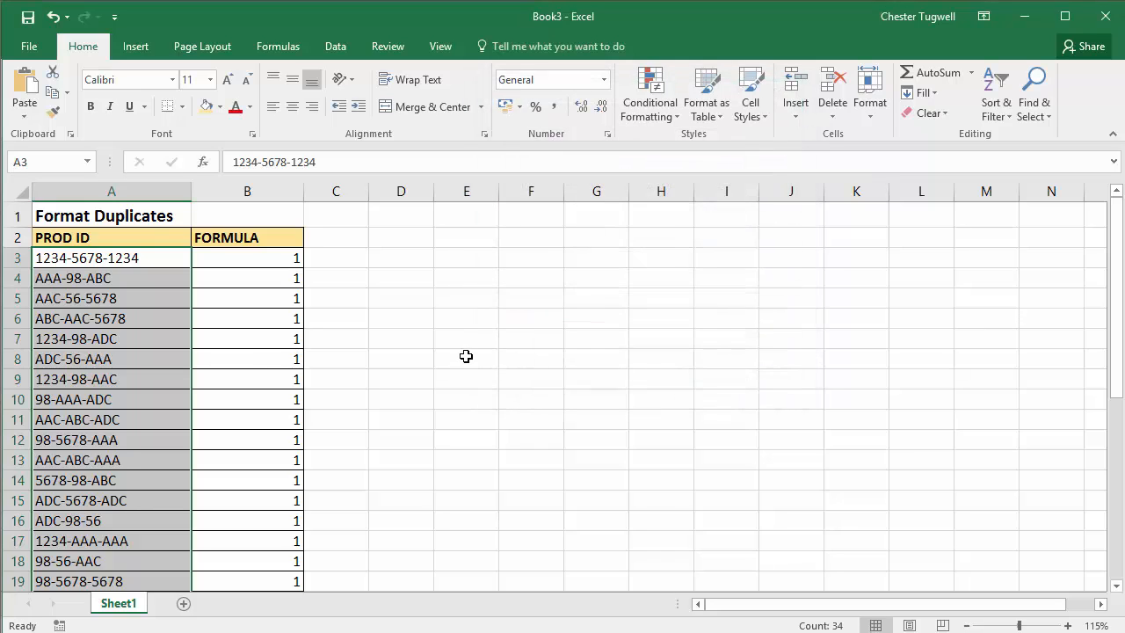
pyautogui.scroll(-6, 466, 356)
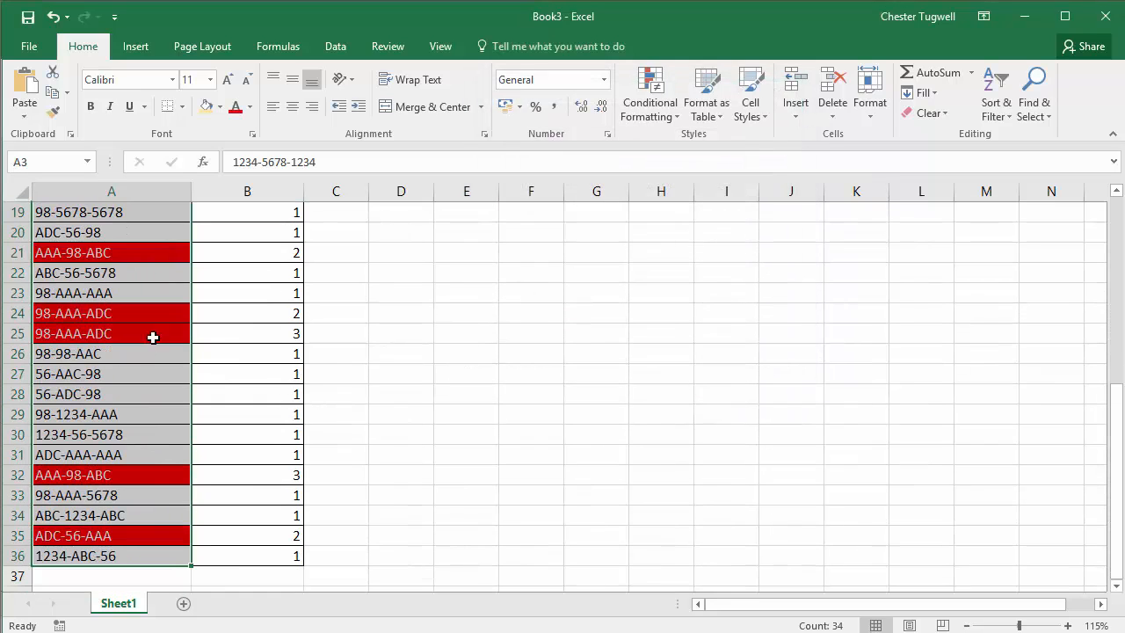
pyautogui.scroll(-2, 535, 384)
pyautogui.scroll(8, 534, 384)
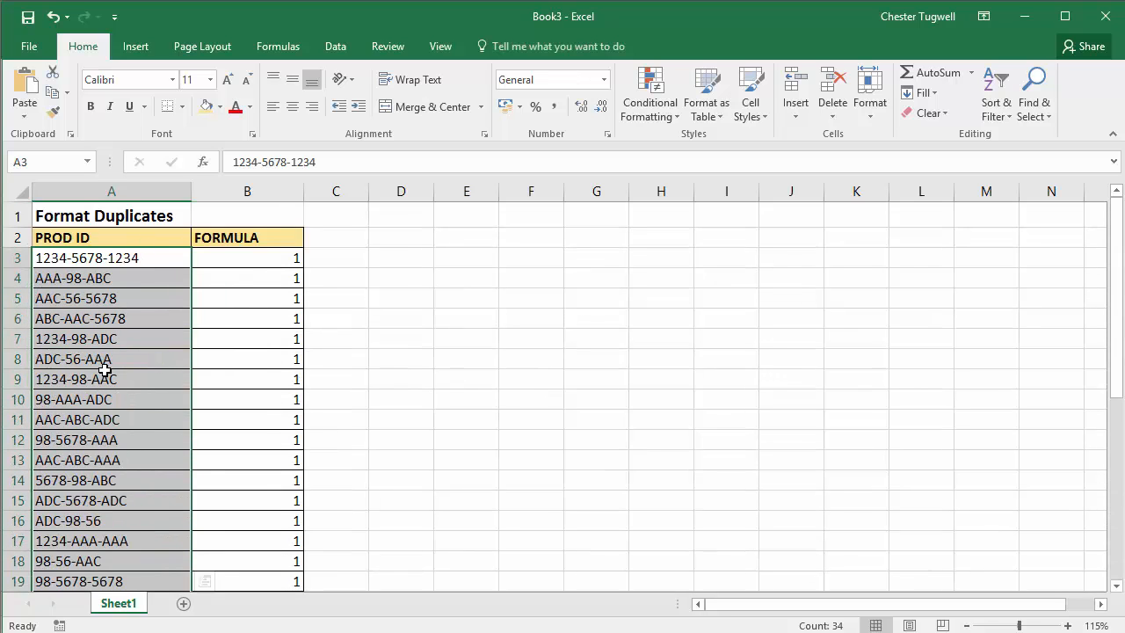
# Step: Delete the whole FORMULA helper column B from the sheet
pyautogui.click(267, 187)
pyautogui.rightClick(266, 192)
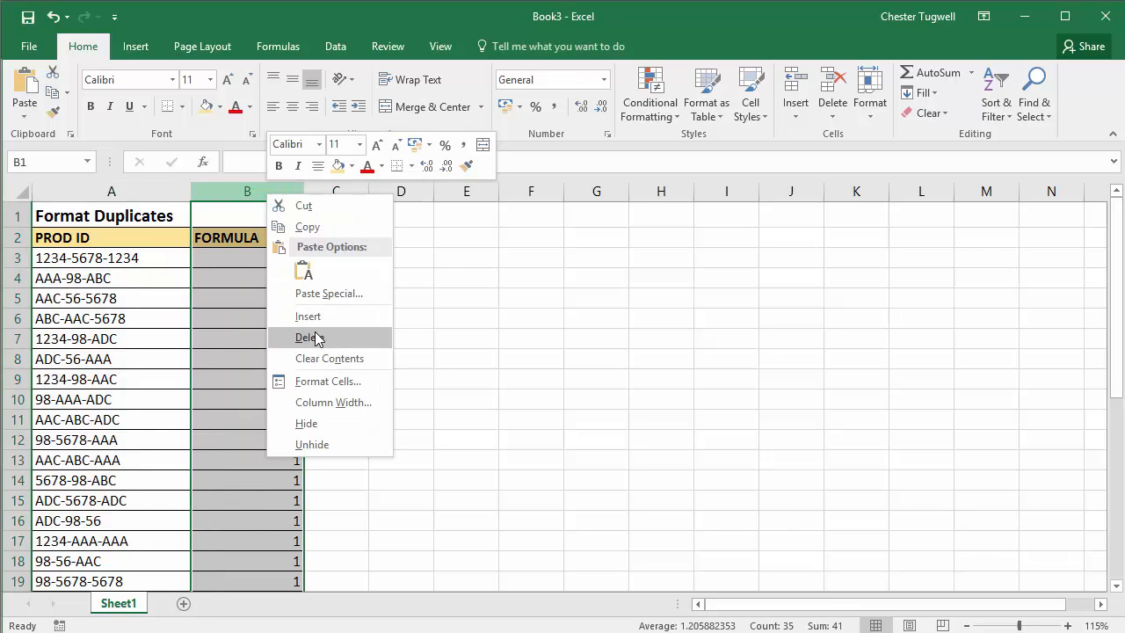
pyautogui.click(317, 339)
pyautogui.click(314, 332)
pyautogui.click(167, 313)
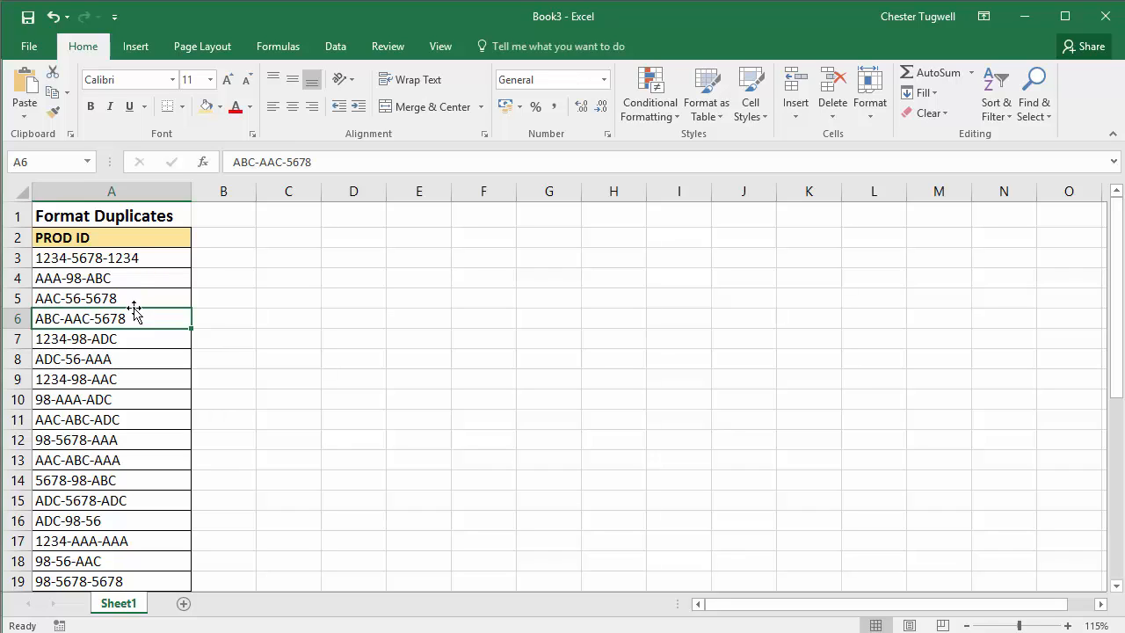
pyautogui.click(652, 110)
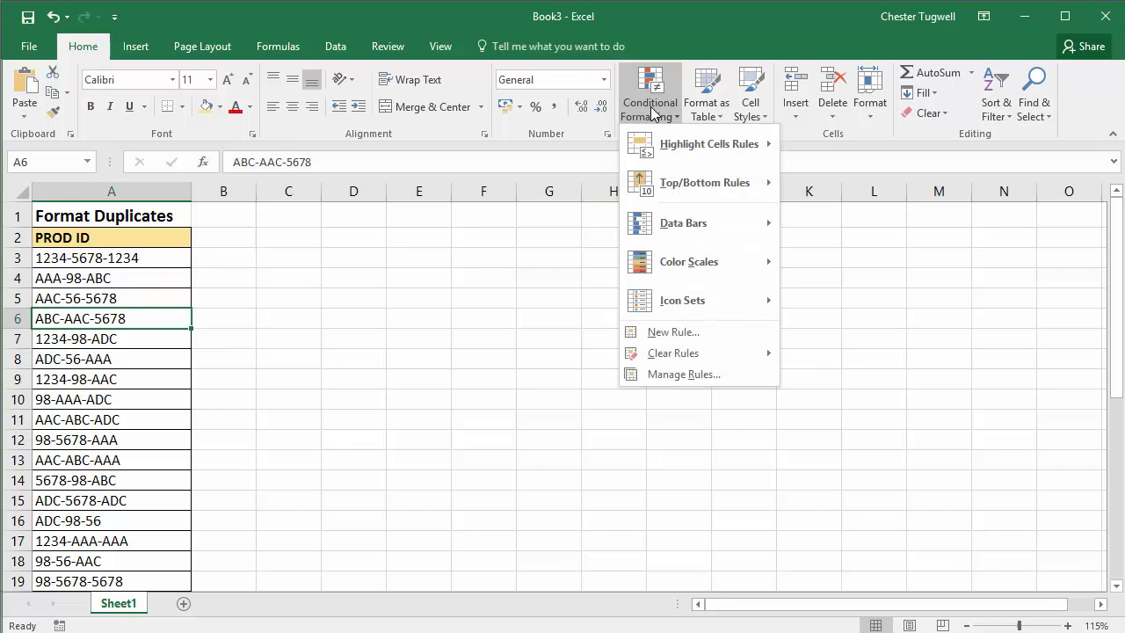
pyautogui.moveTo(661, 143)
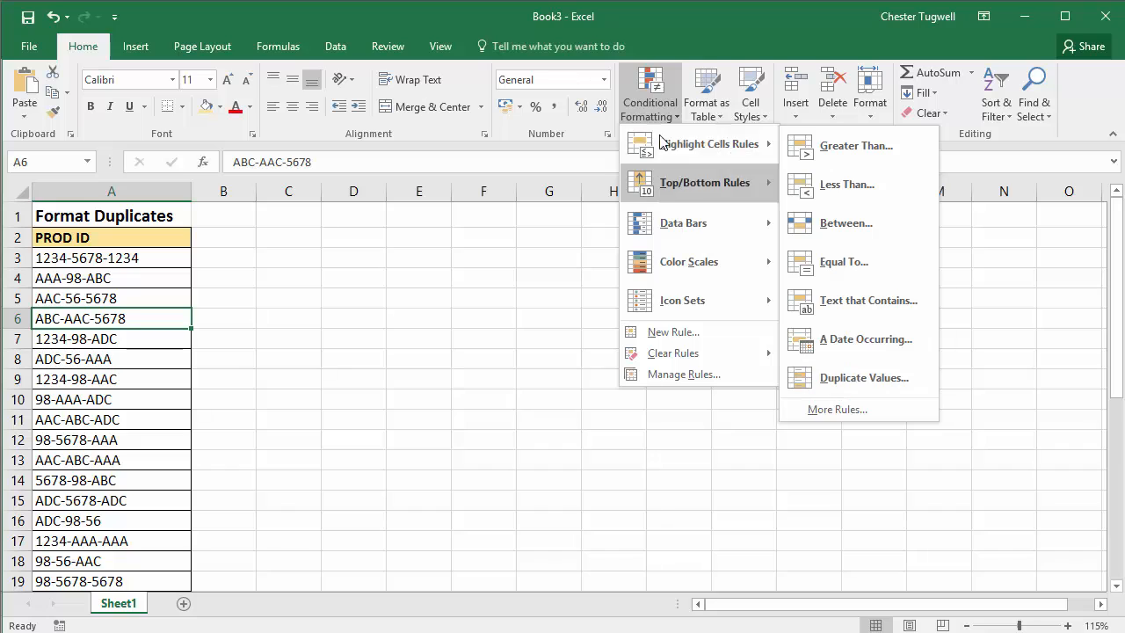
pyautogui.click(670, 103)
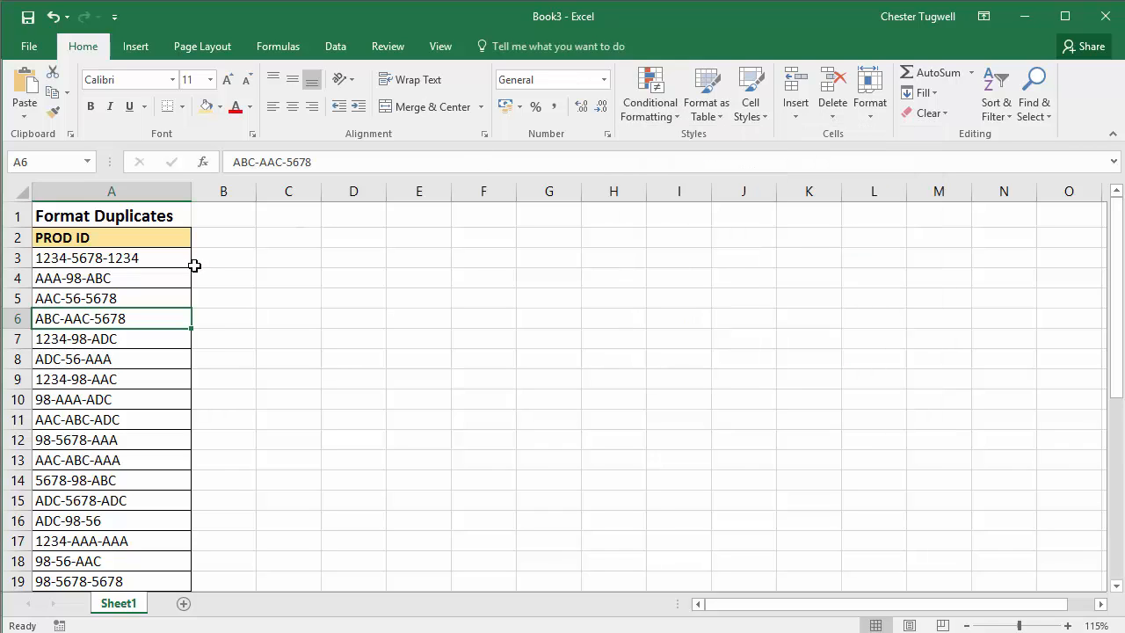